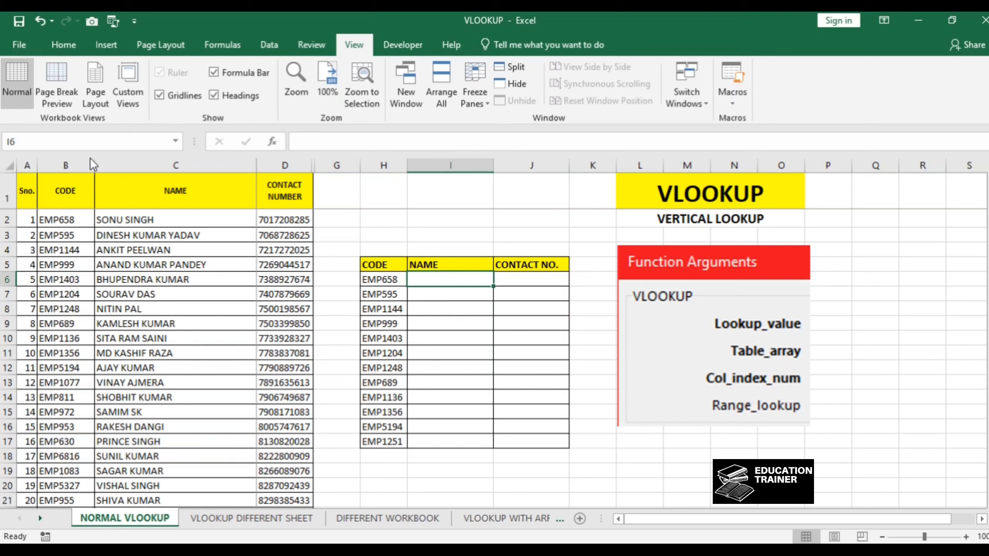
Review the sheet's vertical columns one at a time, from the employee code column B across to column J
click(66, 164)
click(163, 165)
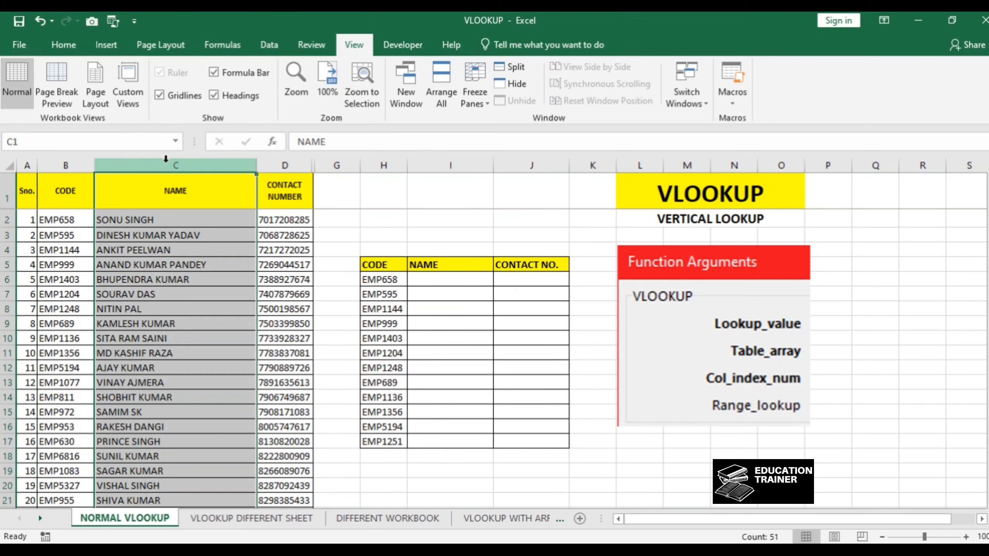
click(306, 160)
click(338, 163)
click(383, 164)
click(431, 156)
click(524, 160)
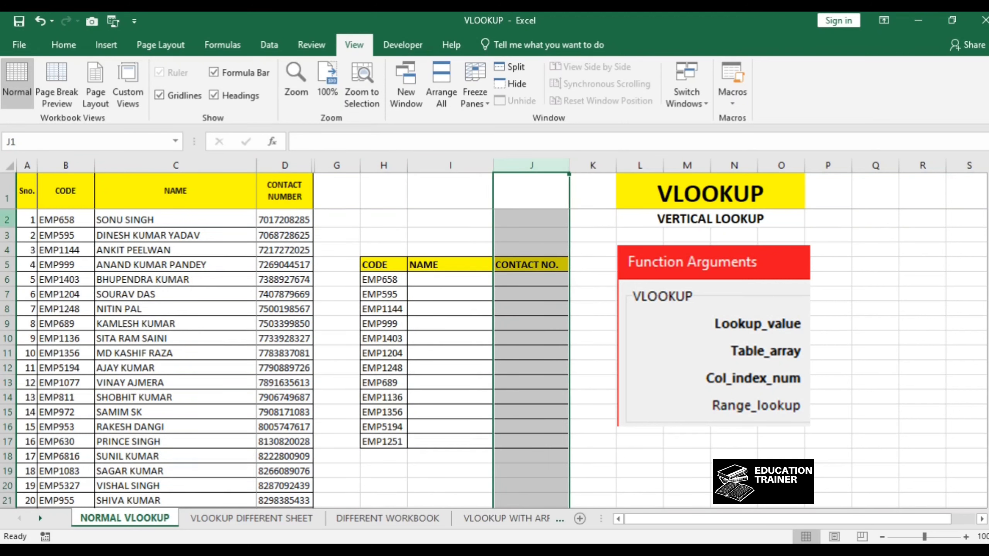
Review the horizontal rows of the employee table from row 2 to row 7, including the first contact number cell
click(7, 220)
click(8, 234)
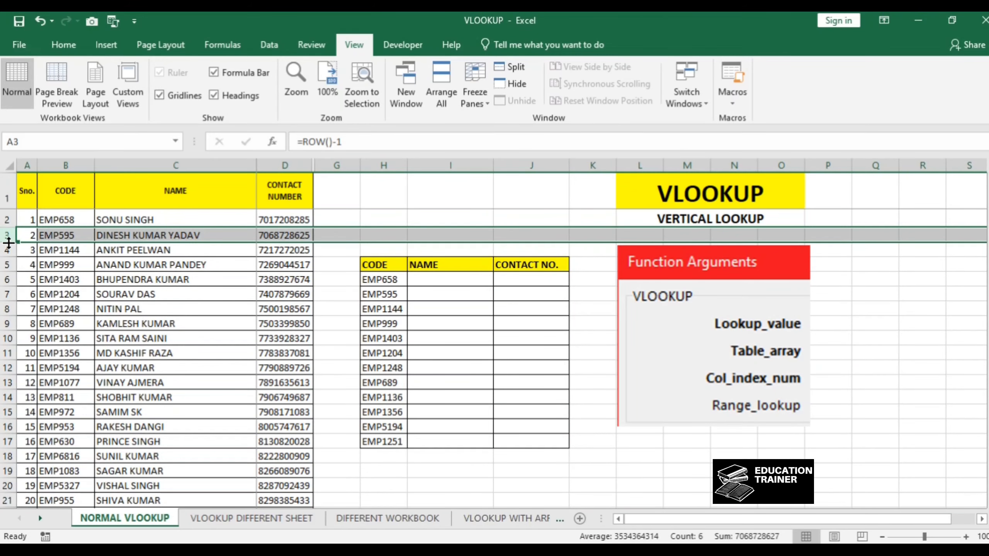
click(8, 249)
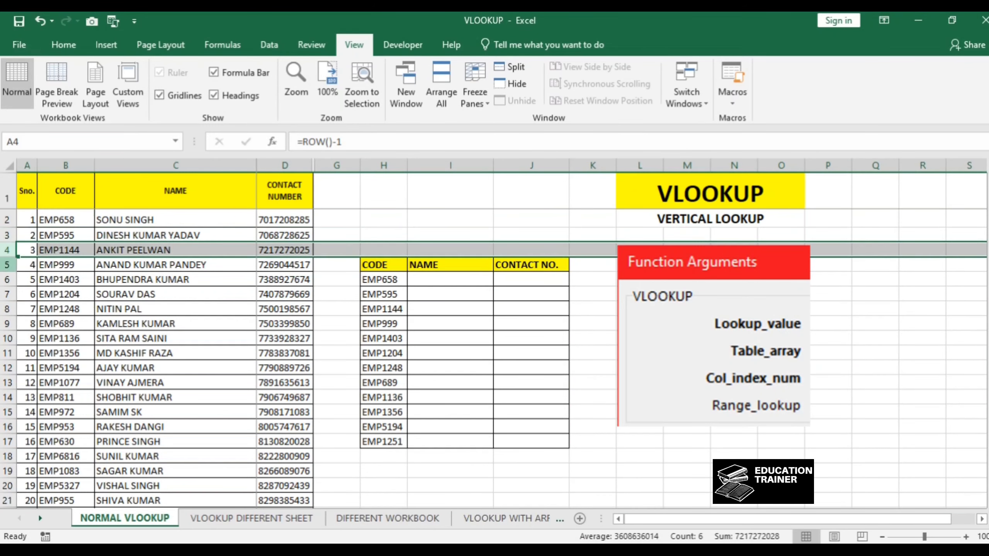
click(7, 265)
click(8, 279)
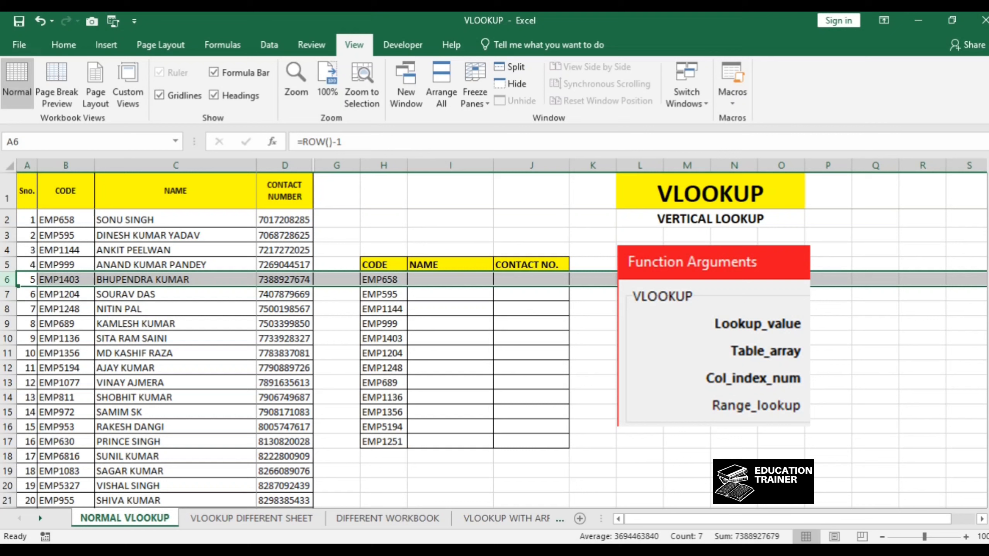
click(8, 294)
click(313, 221)
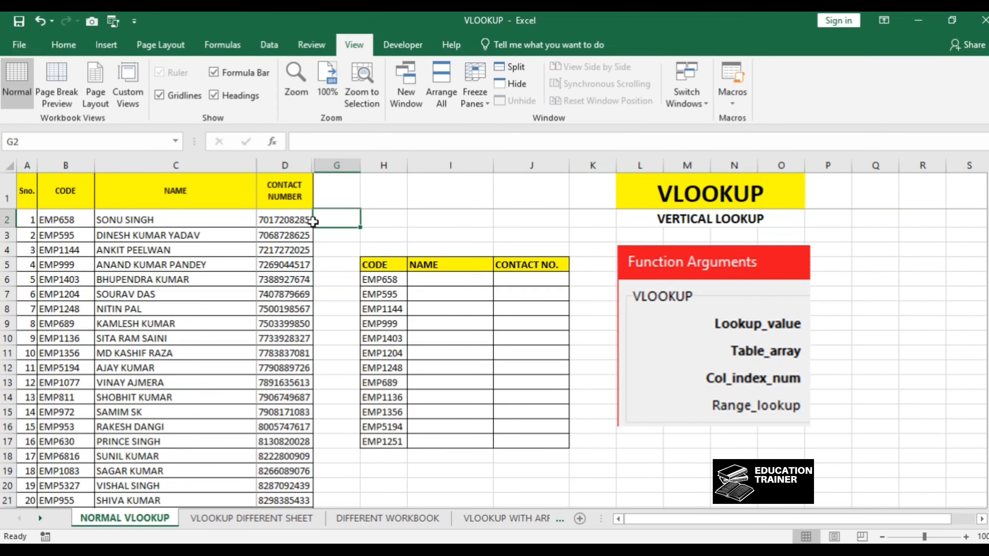
click(301, 221)
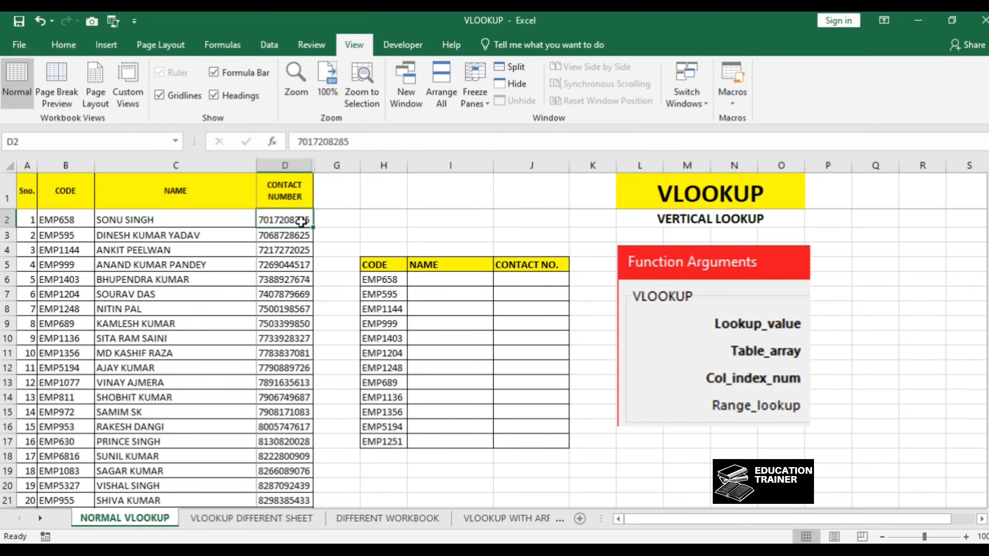
Examine the name column and columns G to J again, along with the VERTICAL LOOKUP heading, to study the vertical lookup direction
click(176, 165)
click(337, 165)
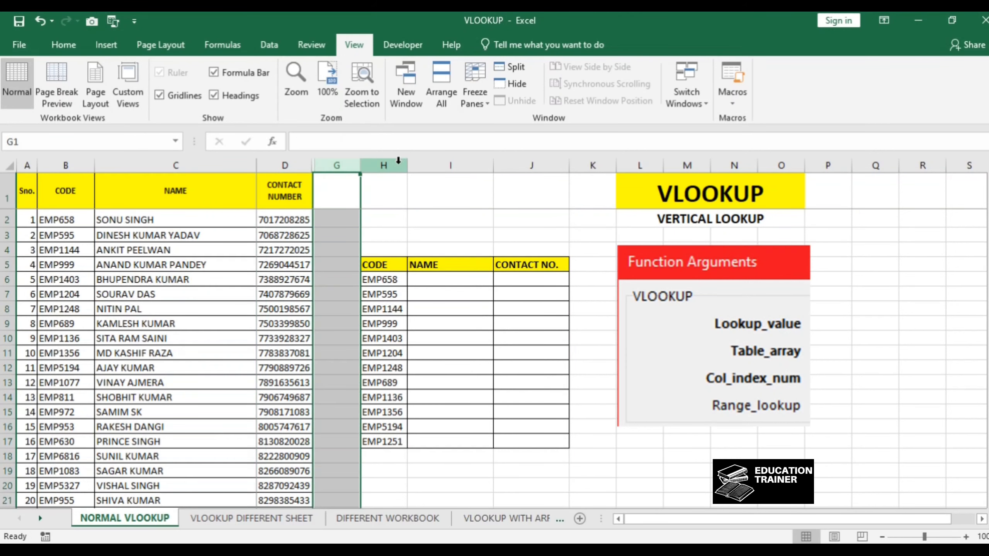
click(384, 166)
click(451, 166)
click(554, 164)
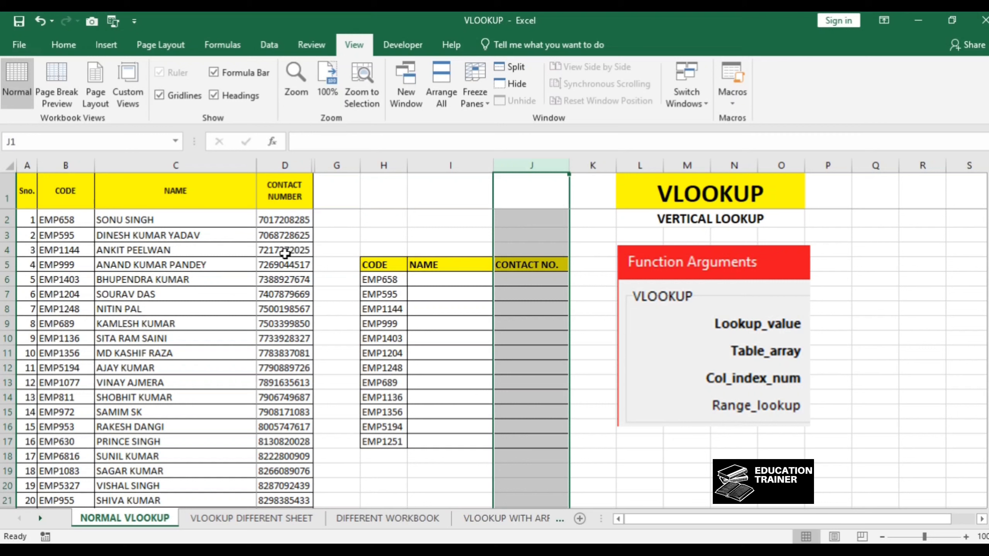
click(353, 165)
click(384, 164)
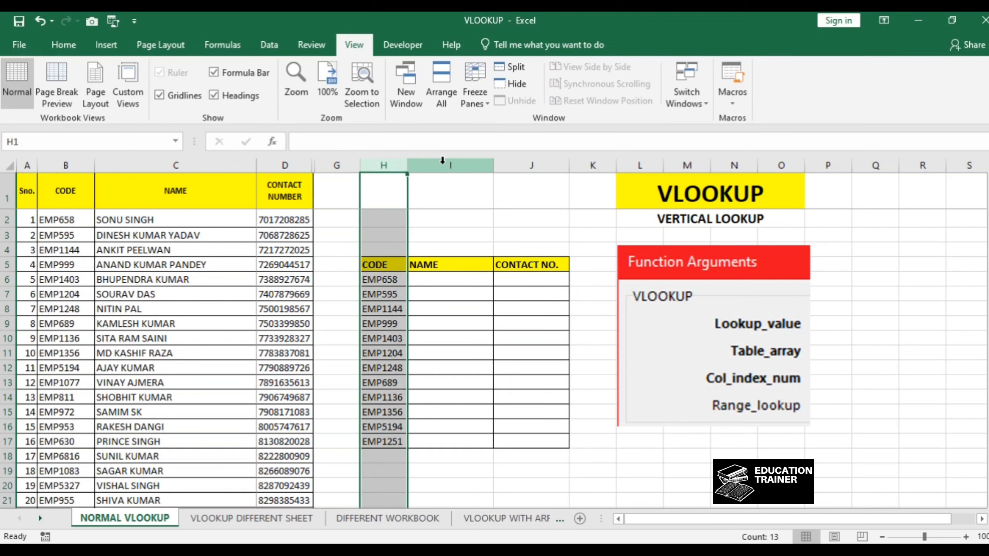
click(446, 164)
click(524, 165)
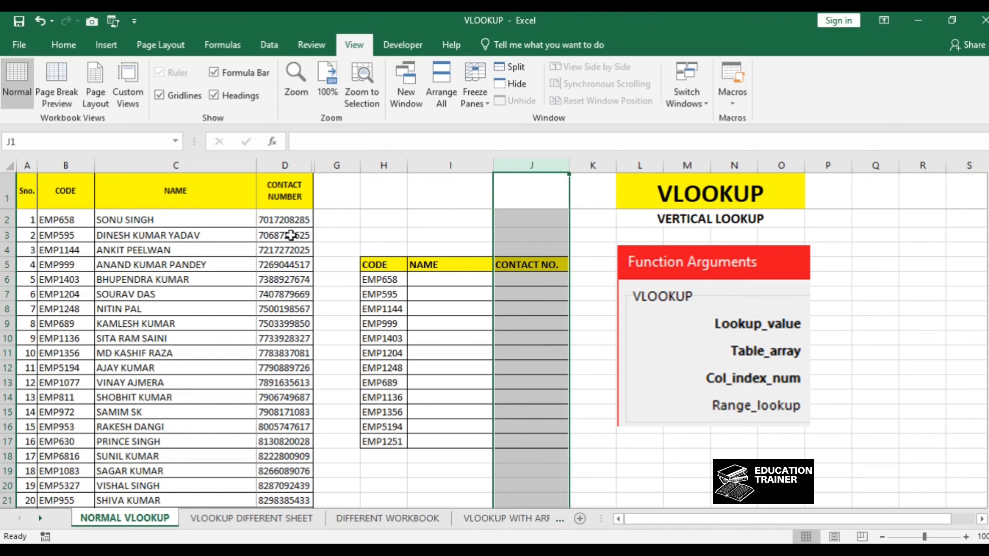
click(249, 217)
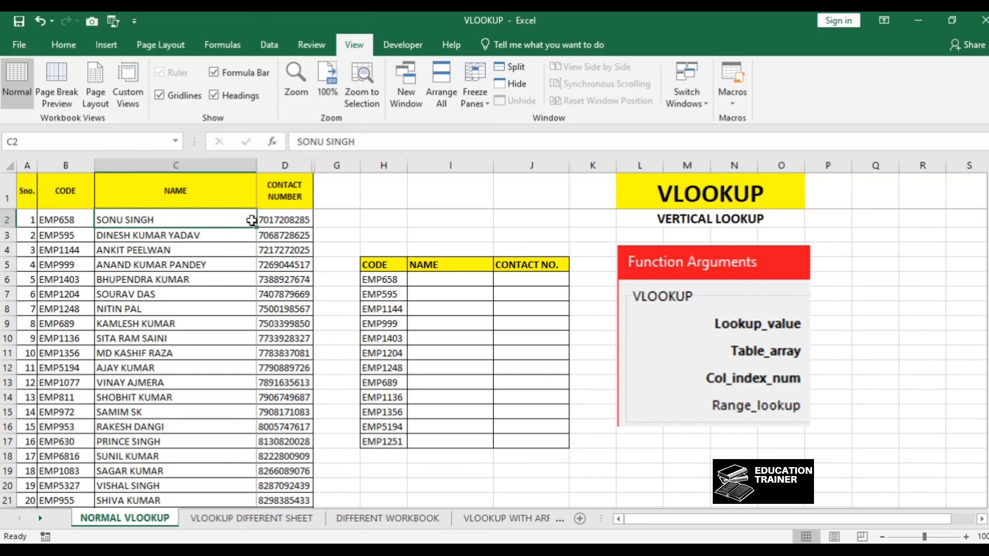
click(337, 165)
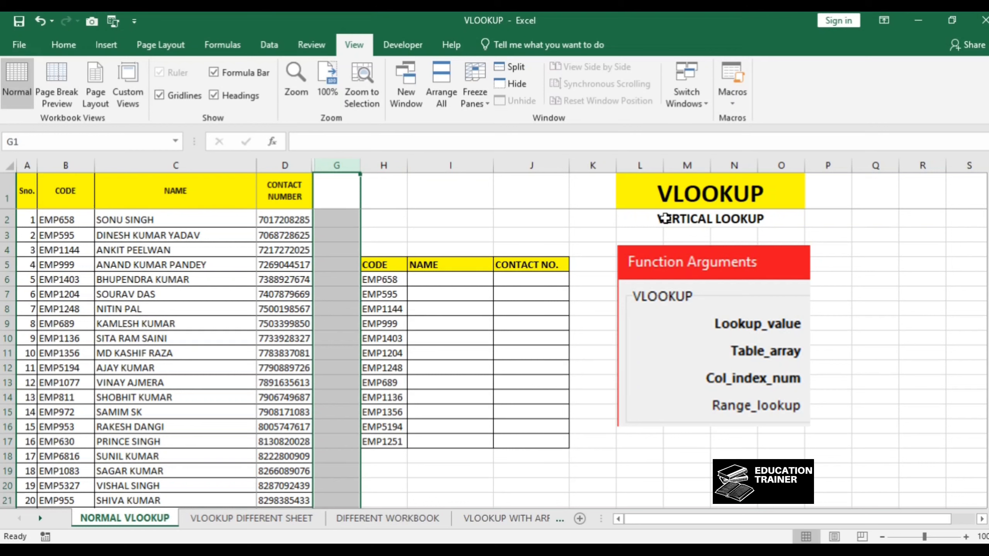
click(655, 226)
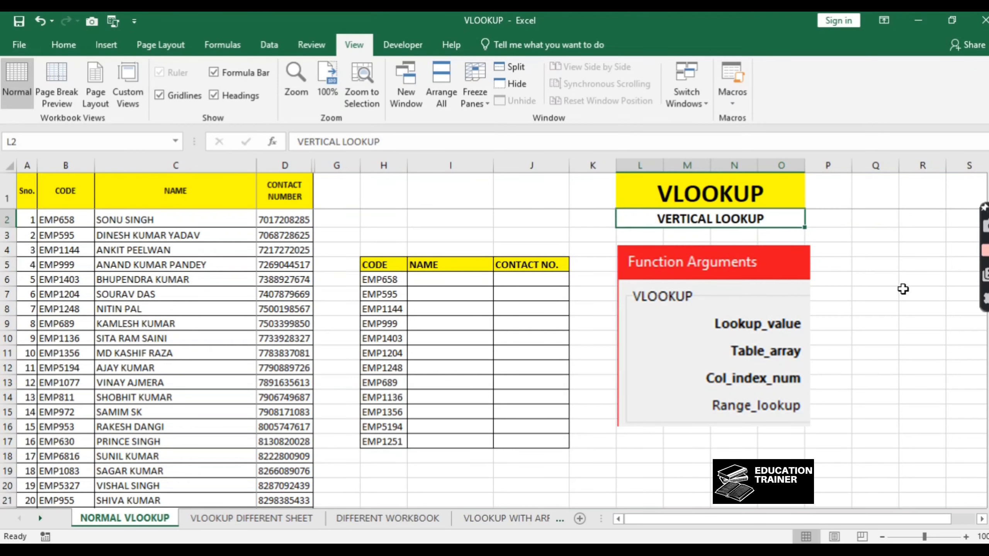
click(857, 294)
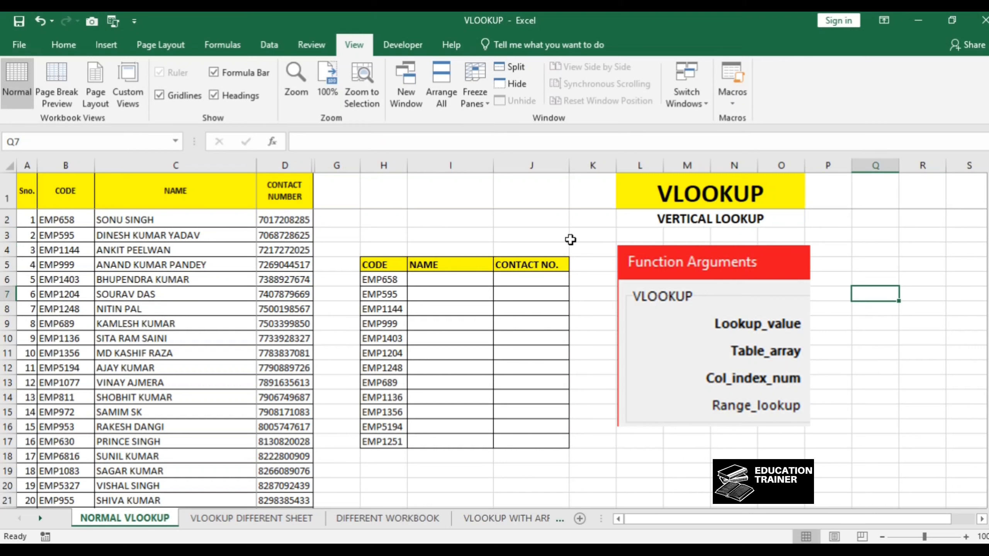
click(464, 279)
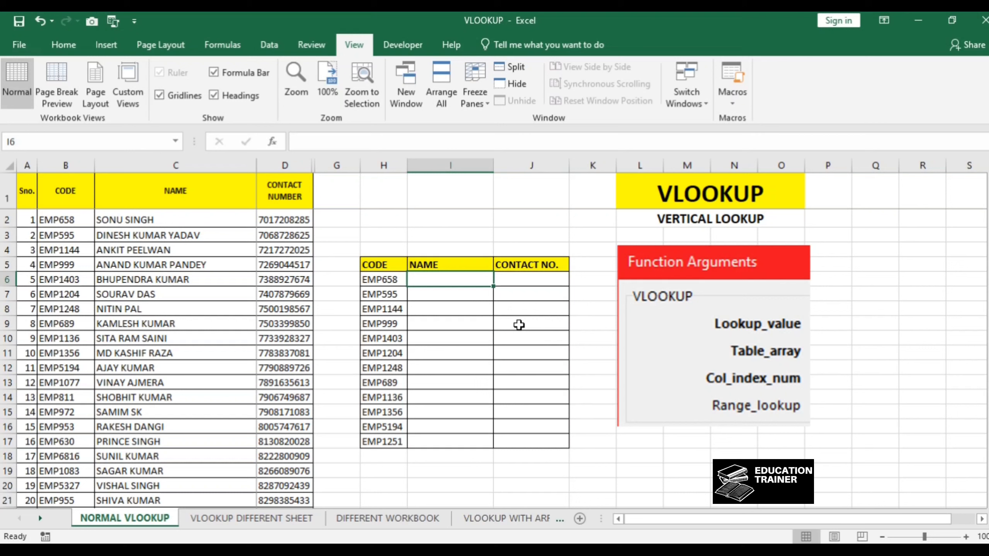
text(+v)
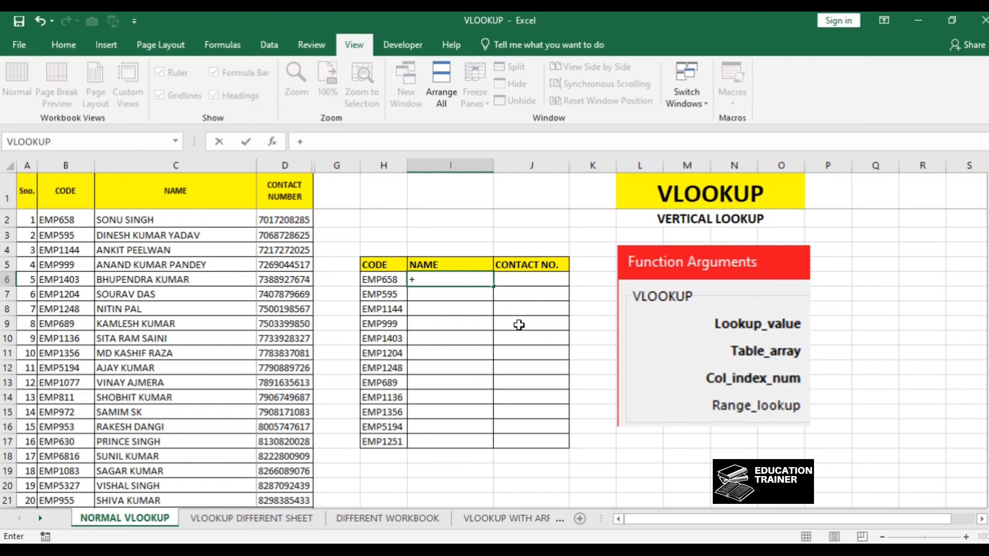
key(BackSpace)
text(sum)
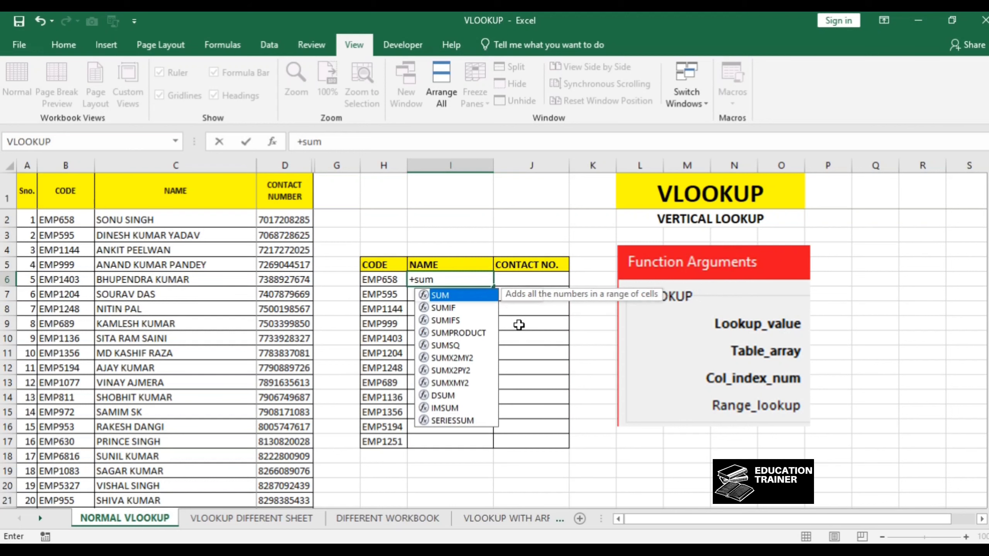
key(Tab)
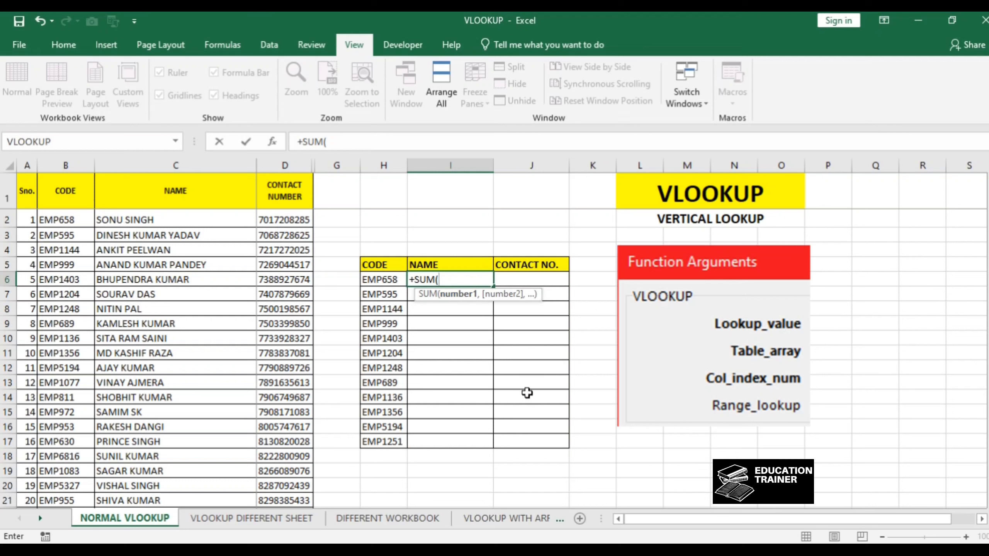
key(BackSpace)
key(BackSpace)
key(BackSpace)
key(BackSpace)
key(BackSpace)
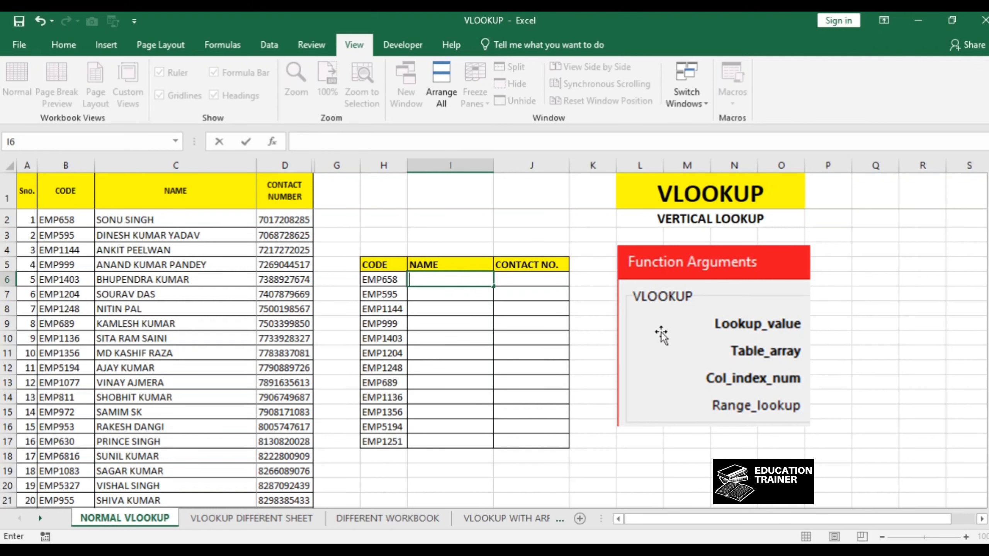
click(834, 327)
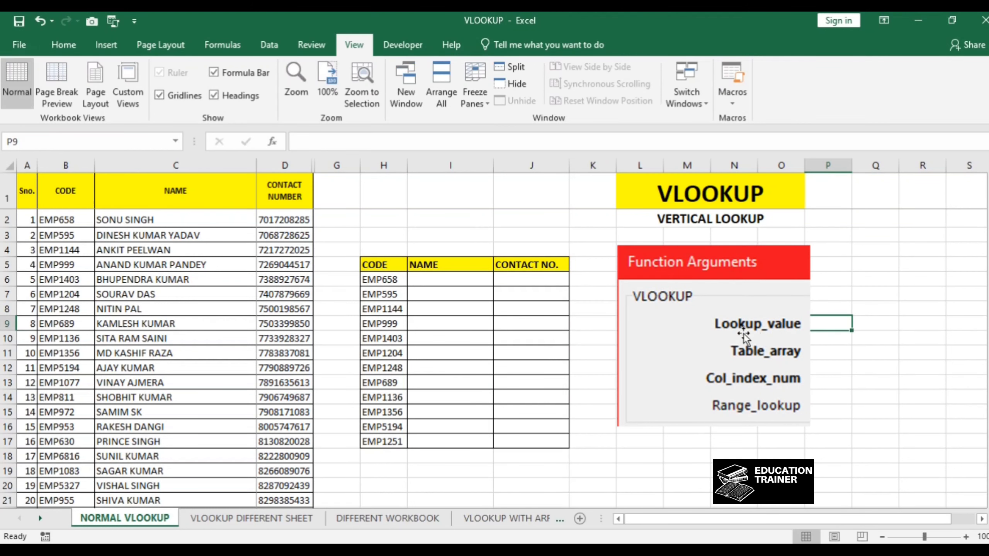
Examine the lookup code in H6 together with the NAME and CONTACT NO. cells I6 and J6 it has to fill
click(420, 284)
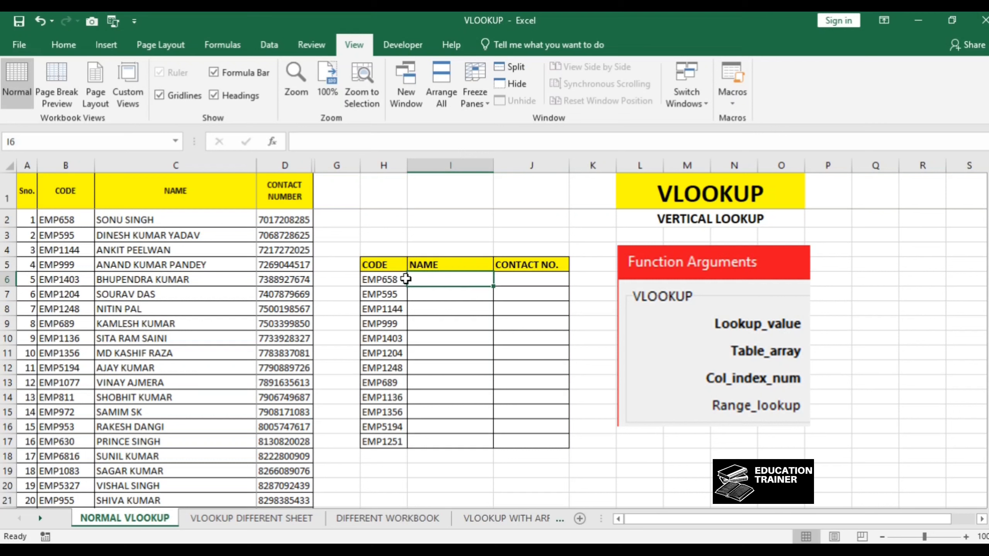
click(386, 281)
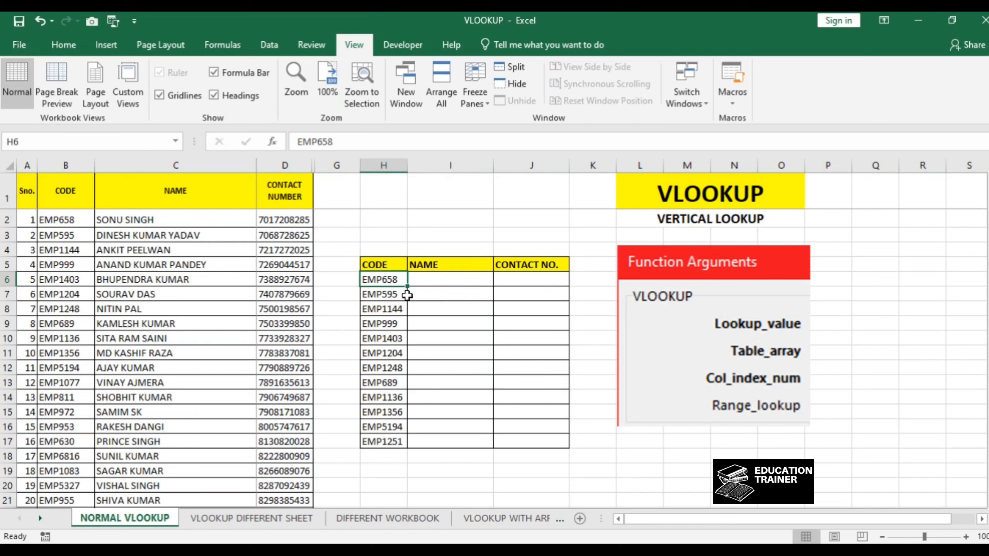
click(461, 282)
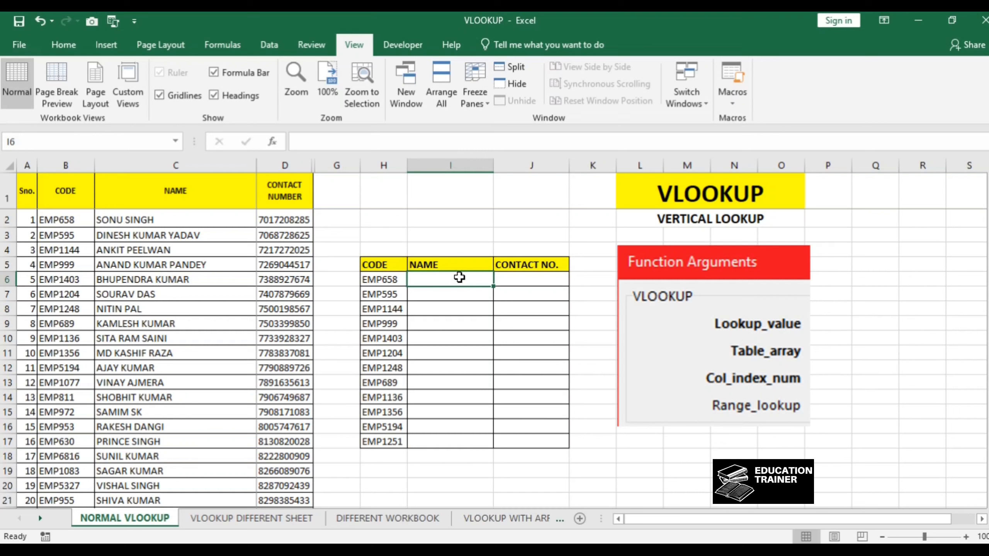
click(512, 281)
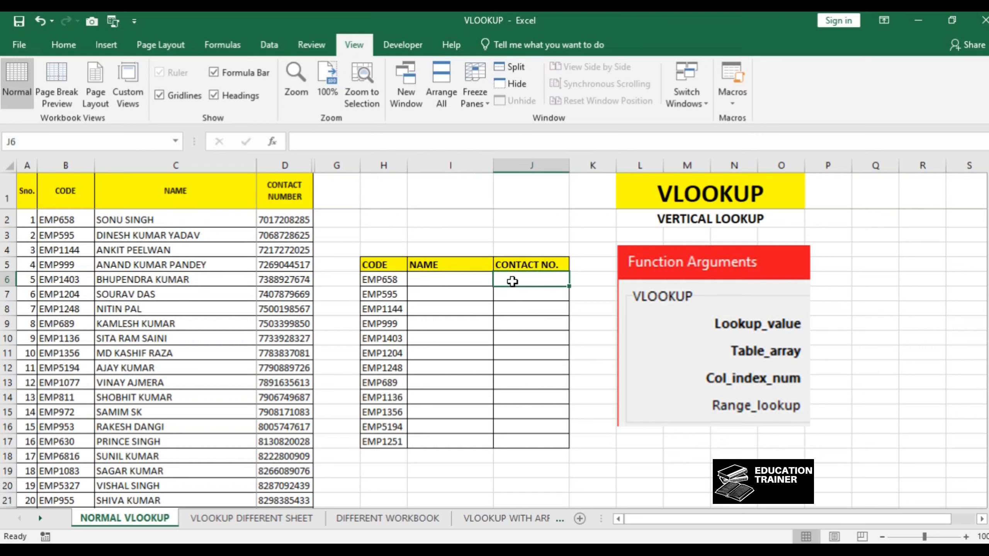
click(401, 282)
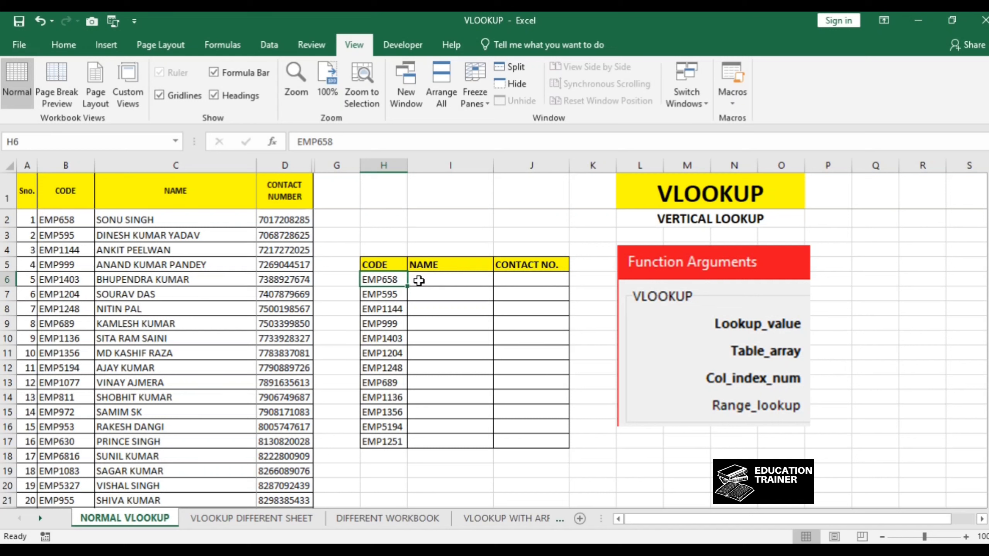
click(419, 279)
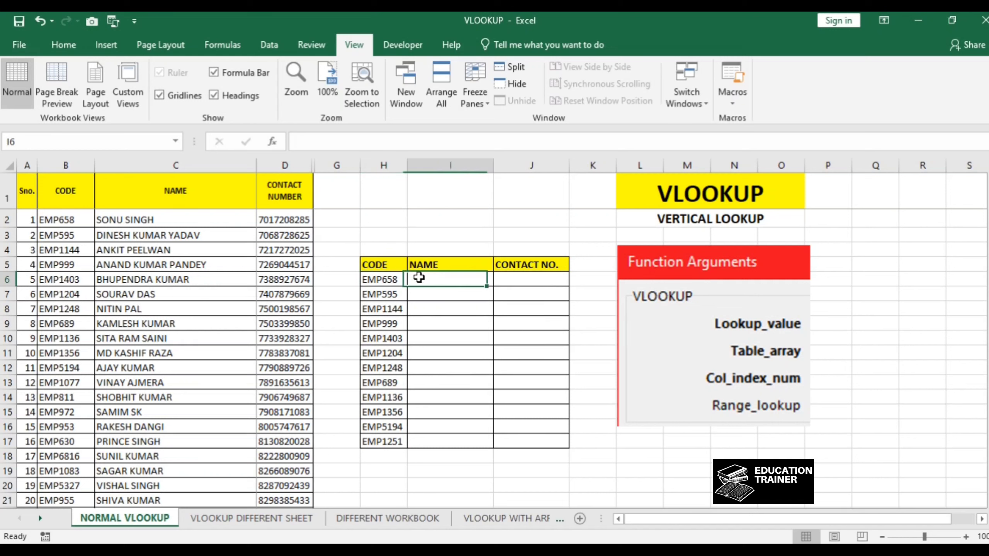
click(375, 282)
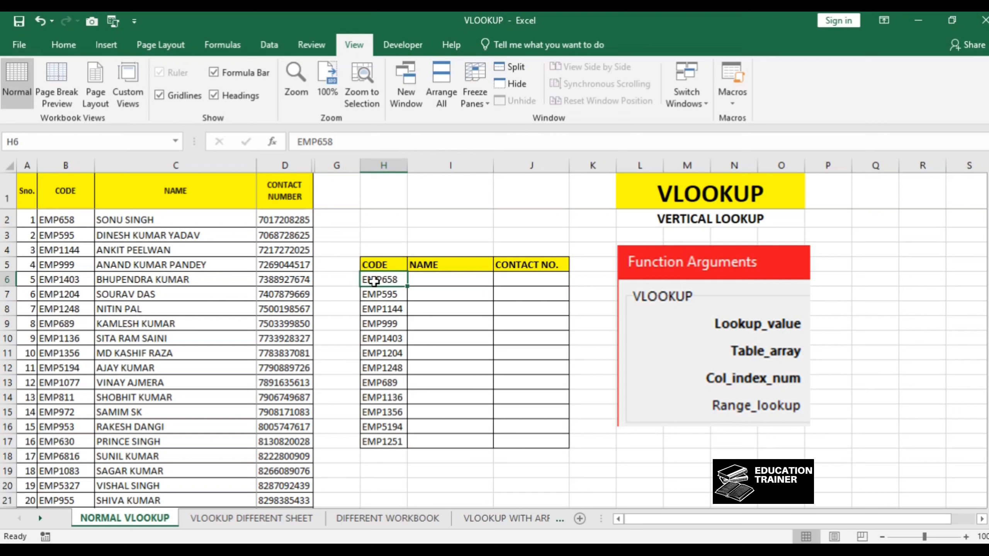
click(436, 283)
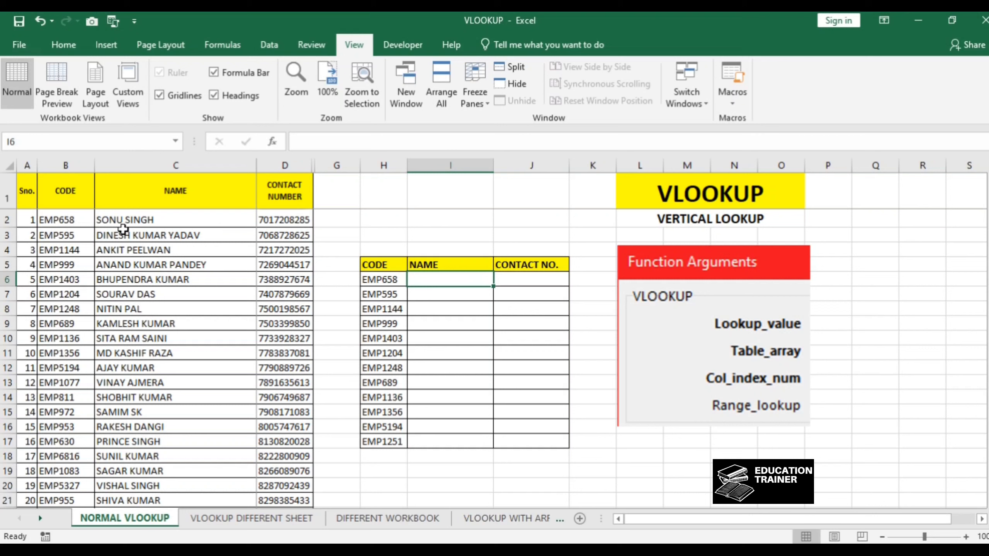
Examine the source table as the table array by selecting B2:D15 and columns B to D, starting from the code column
drag(68, 220, 285, 411)
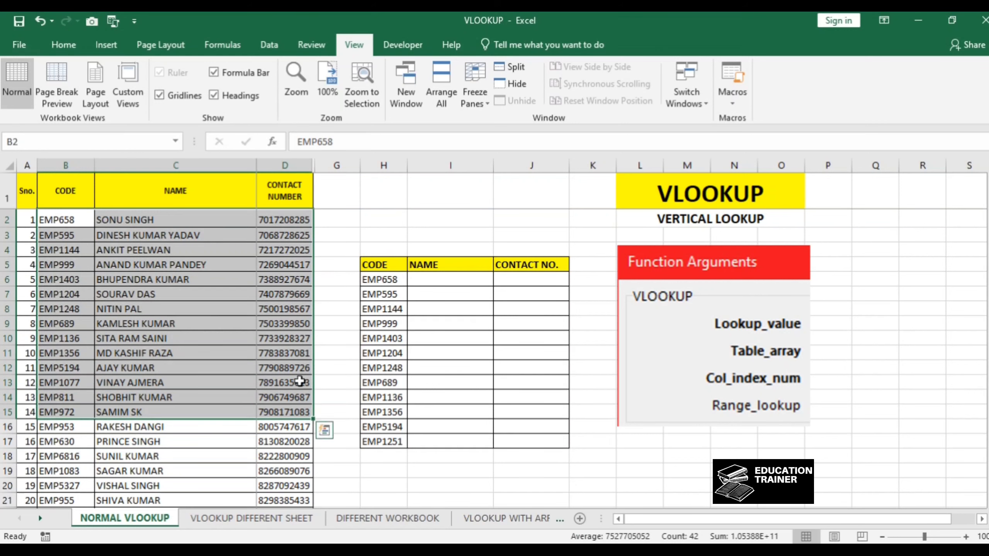
drag(64, 167, 268, 170)
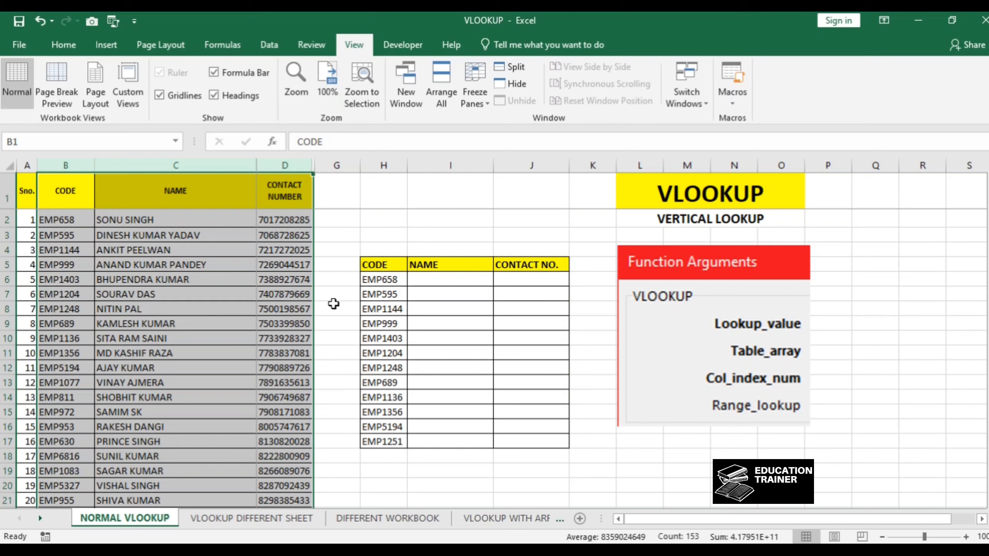
click(164, 269)
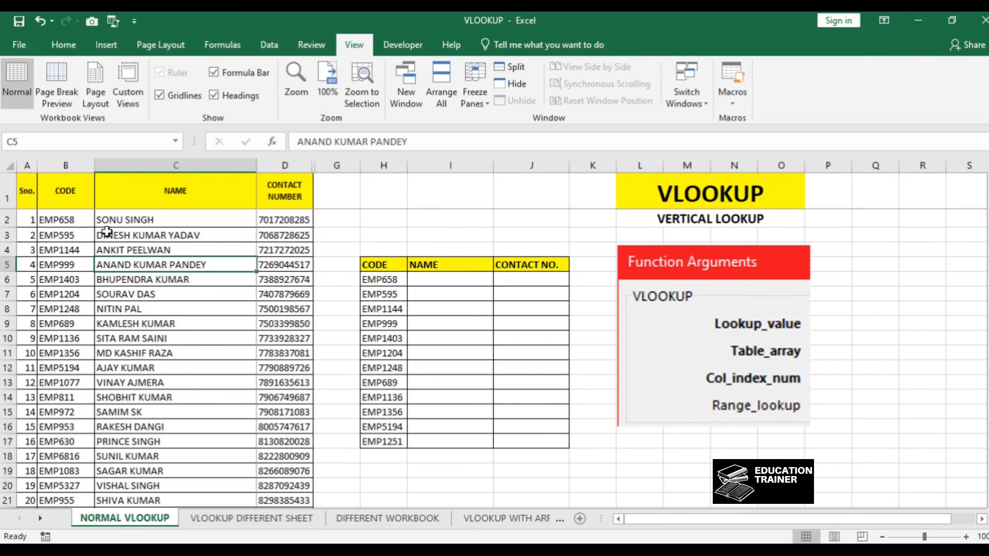
click(76, 215)
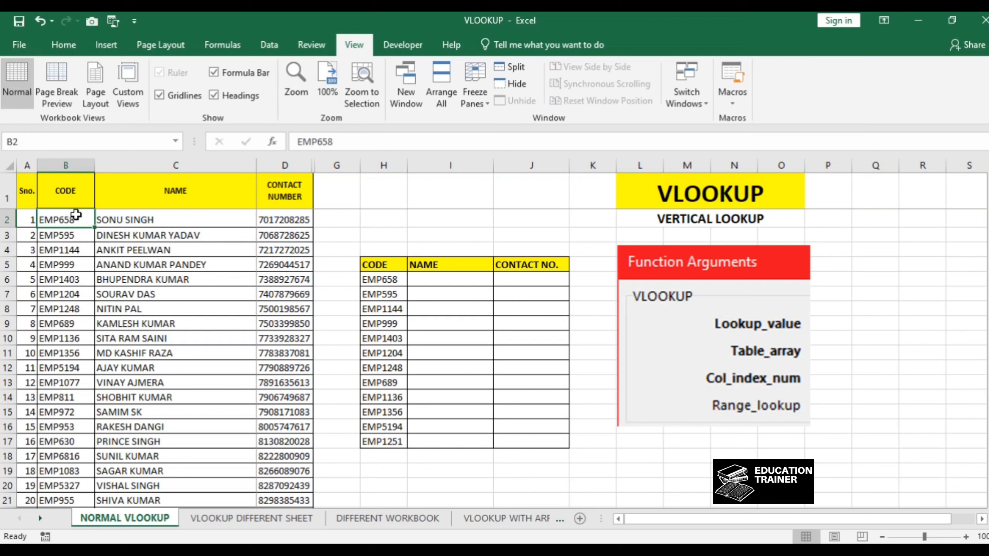
drag(74, 216, 294, 397)
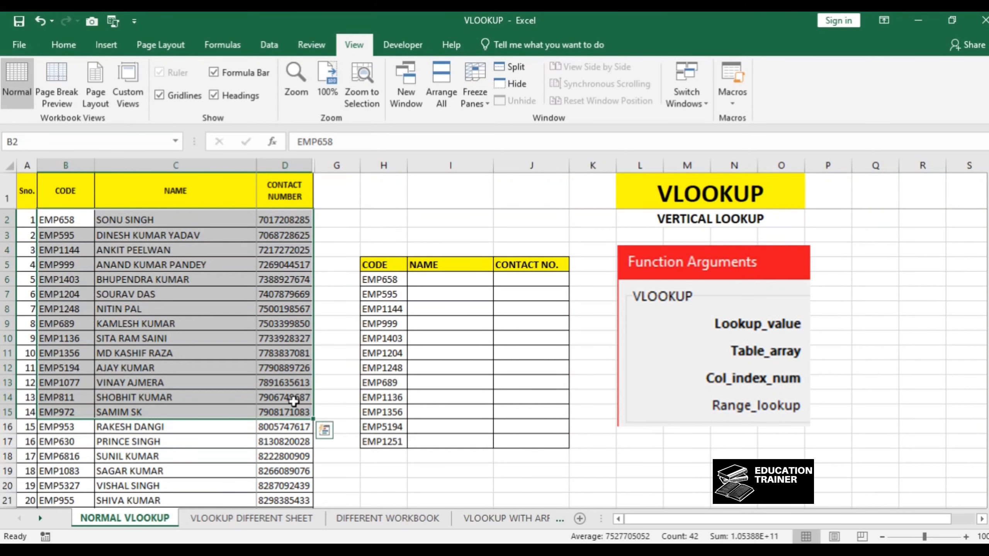
click(81, 215)
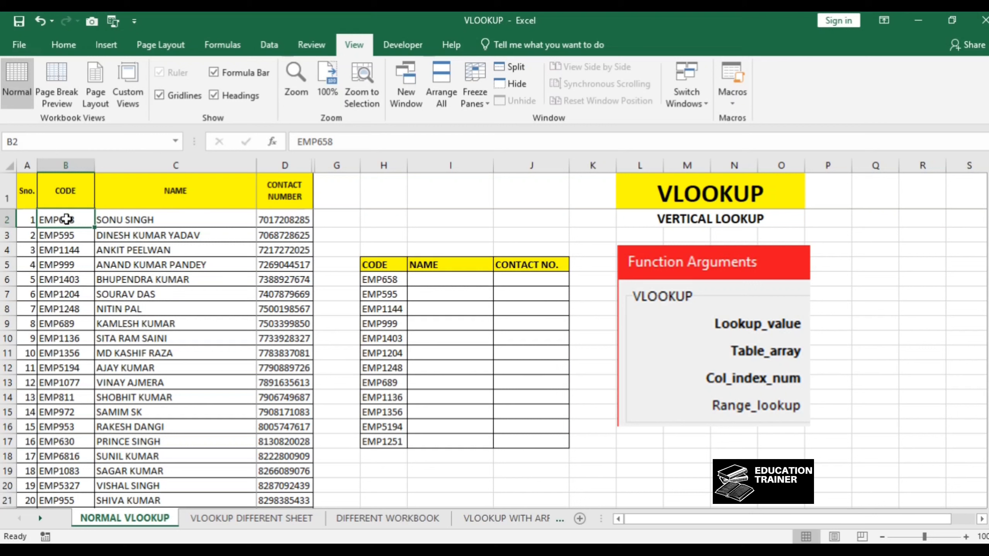
Examine the possible table array by selecting B2:C16 for codes and names, and B2:D17 with the contact numbers included
drag(66, 219, 245, 428)
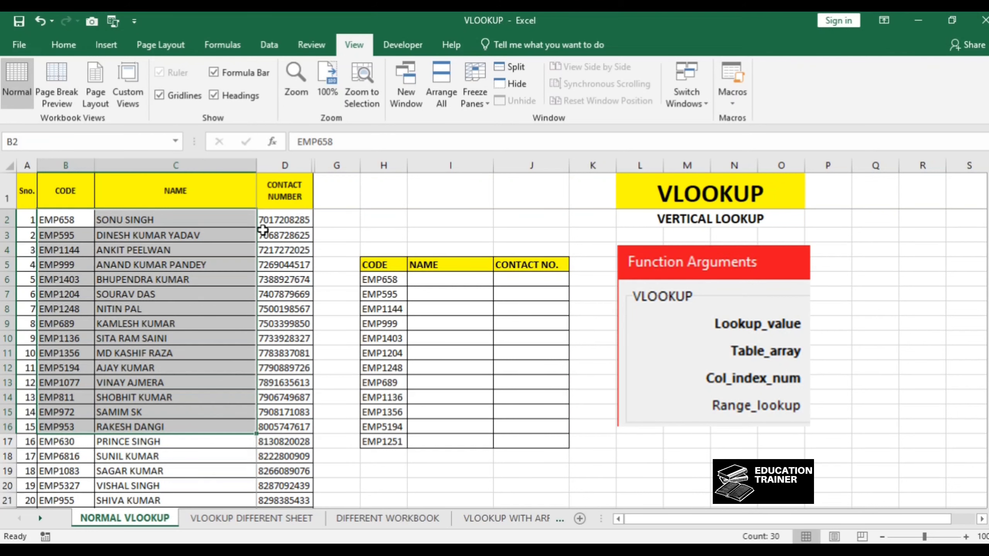
drag(66, 221, 317, 444)
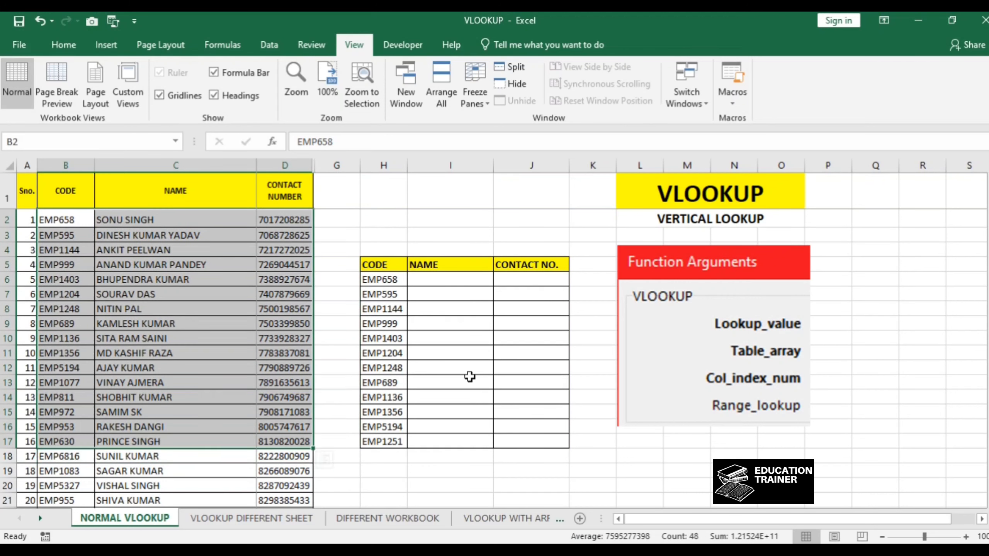
click(170, 323)
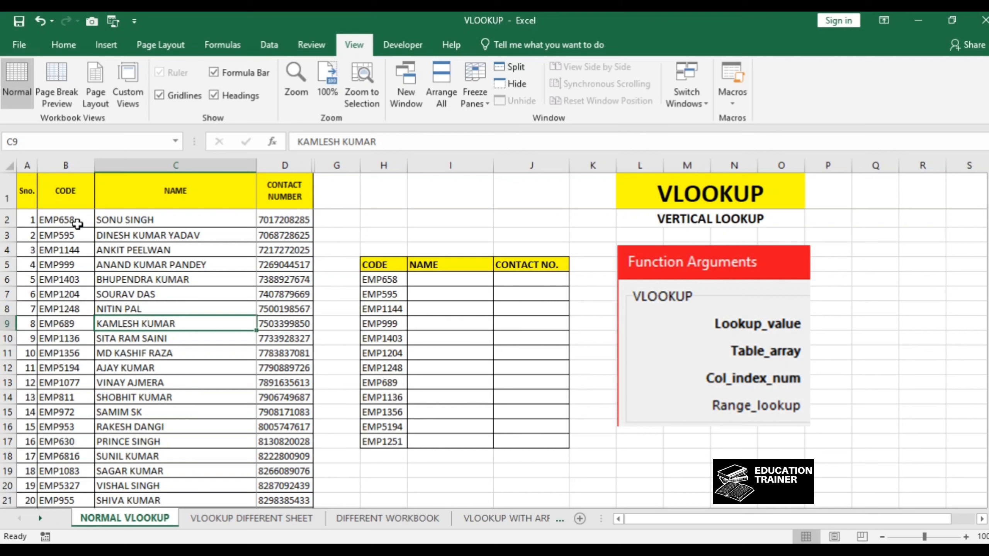
Examine the column order from code cell B2 onward, going through columns C, D, G, H and I
click(64, 215)
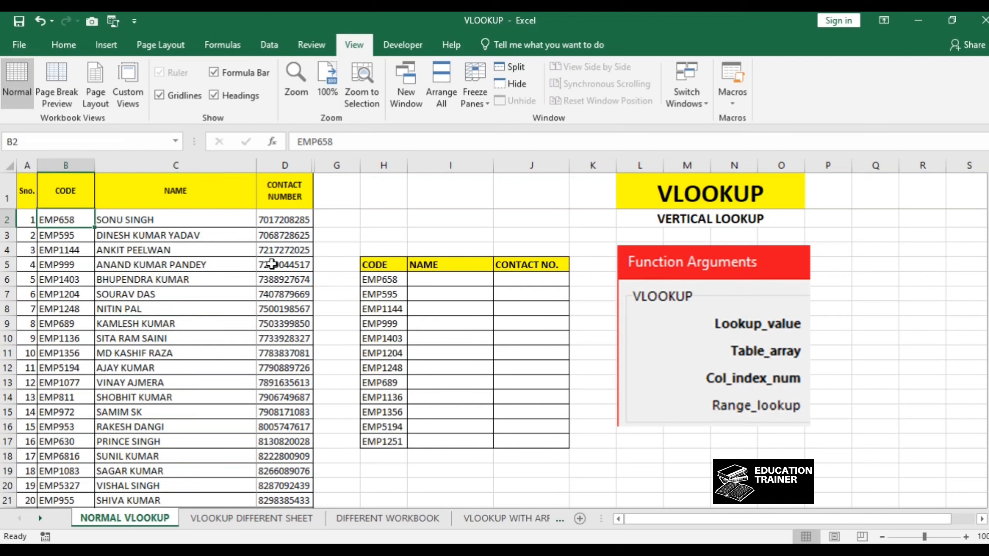
click(234, 165)
click(296, 165)
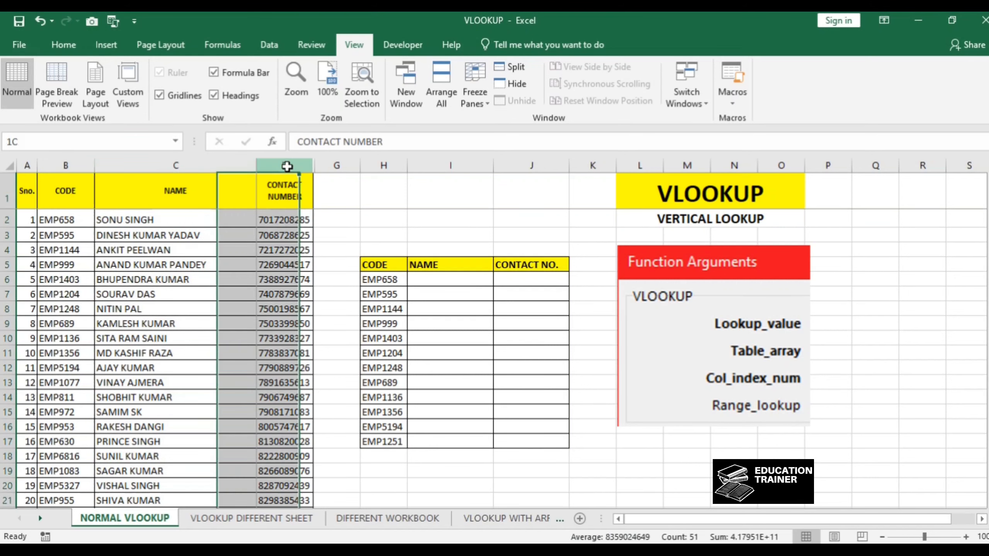
click(337, 166)
click(383, 166)
click(451, 165)
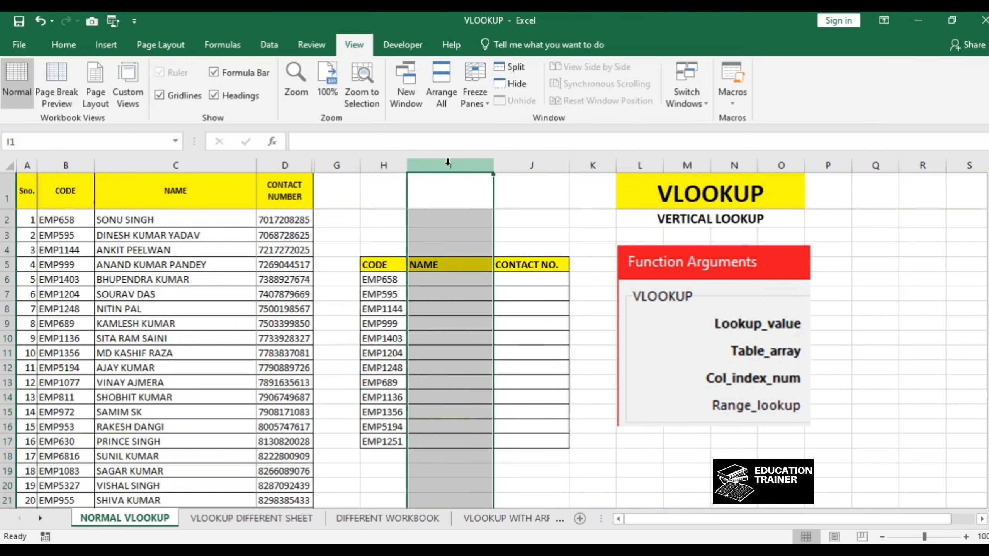
Examine the first code in B2 alongside name cells C2, C3 and C8 as the column to return
click(167, 235)
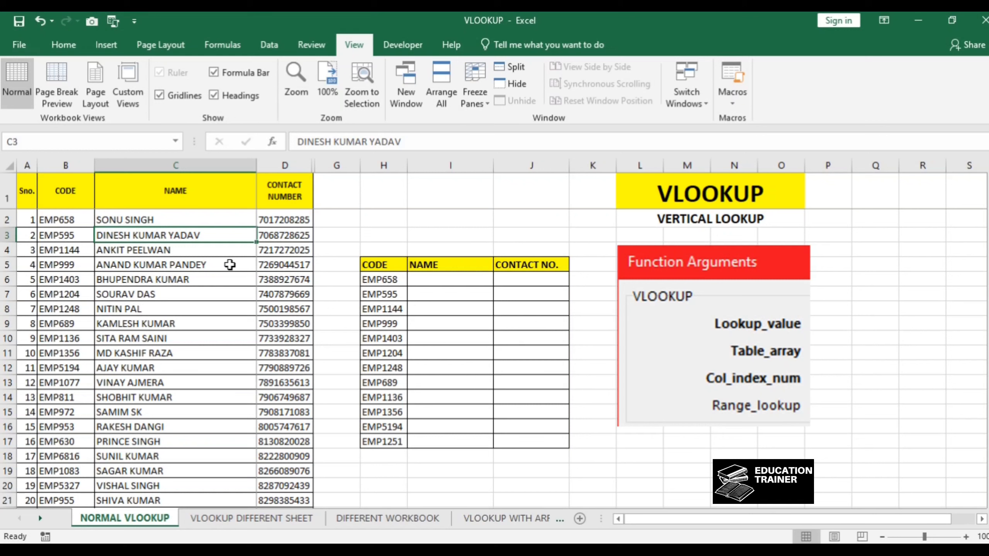
click(73, 221)
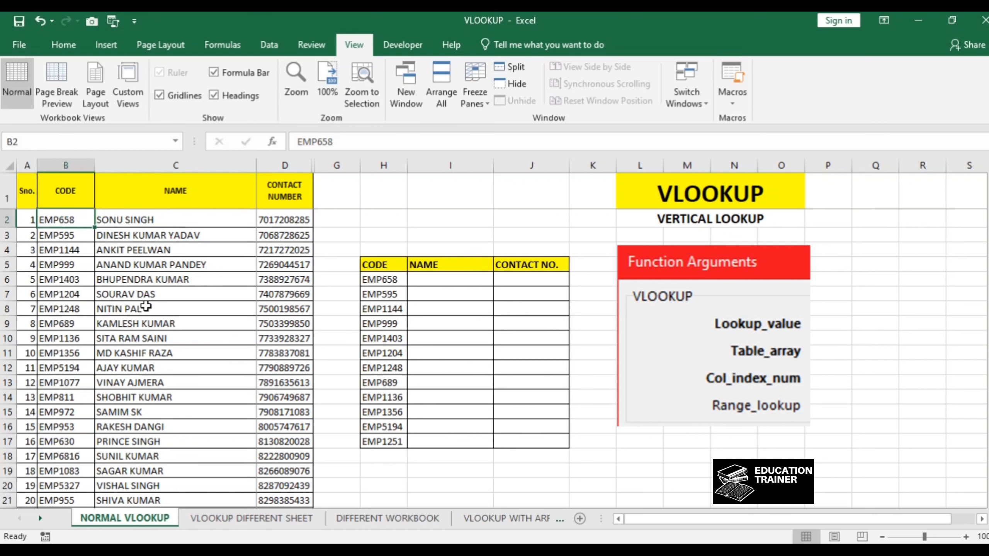
click(182, 220)
click(165, 308)
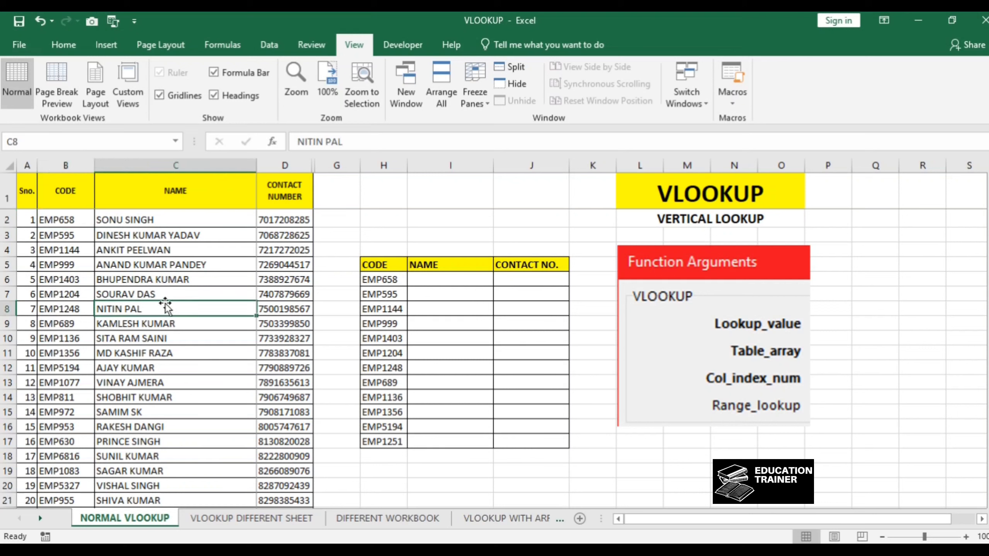
click(185, 202)
click(183, 217)
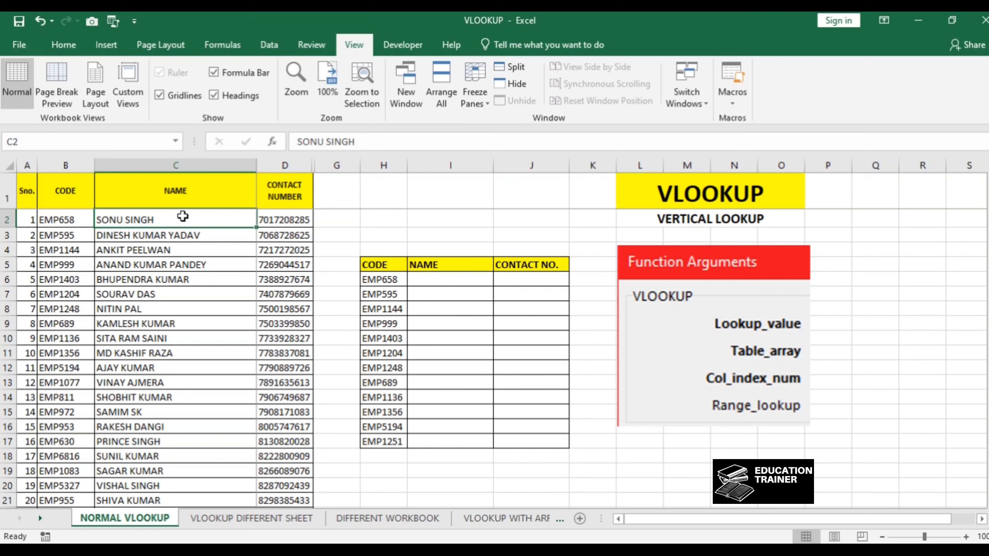
Start a VLOOKUP formula in the first NAME cell, I6, with the code in H6 as the lookup value
click(446, 282)
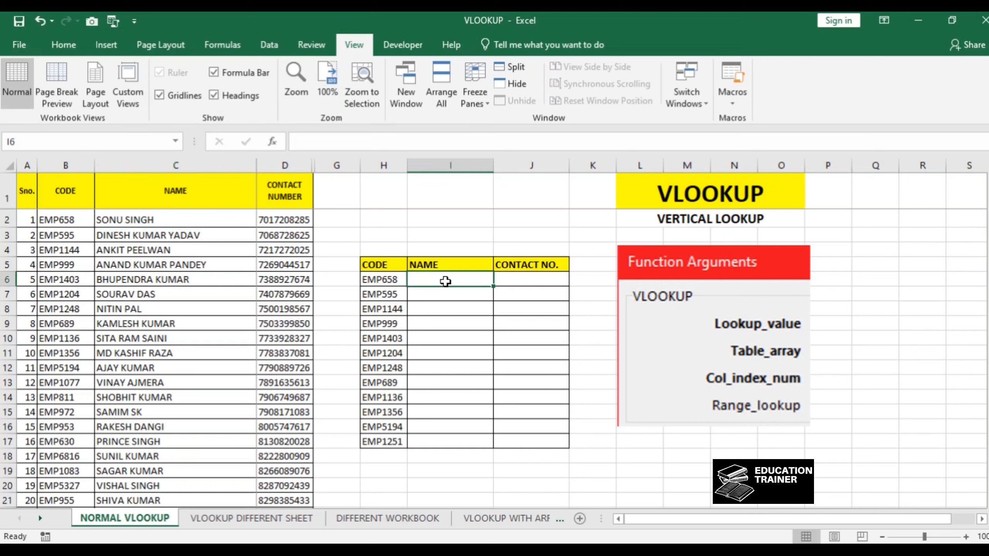
text(=vl)
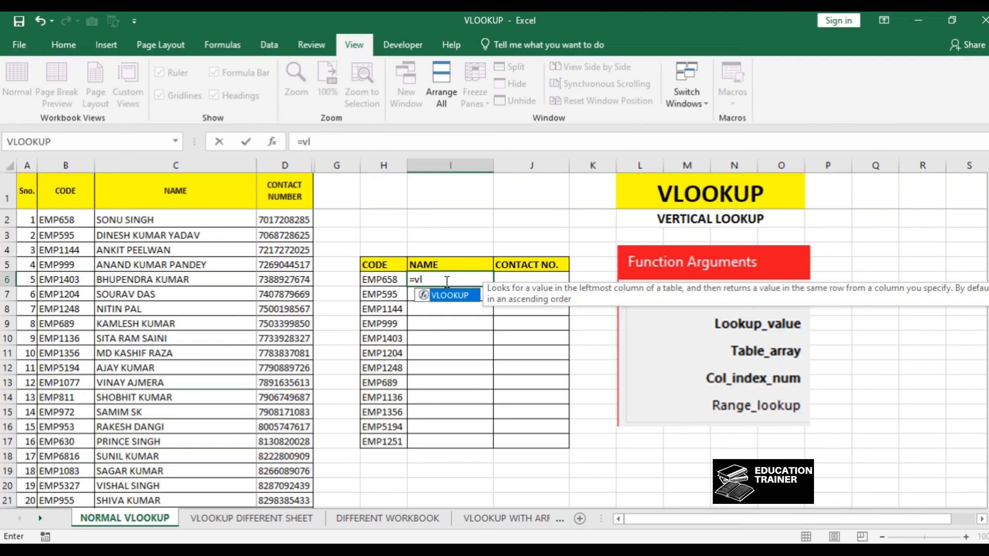
key(Tab)
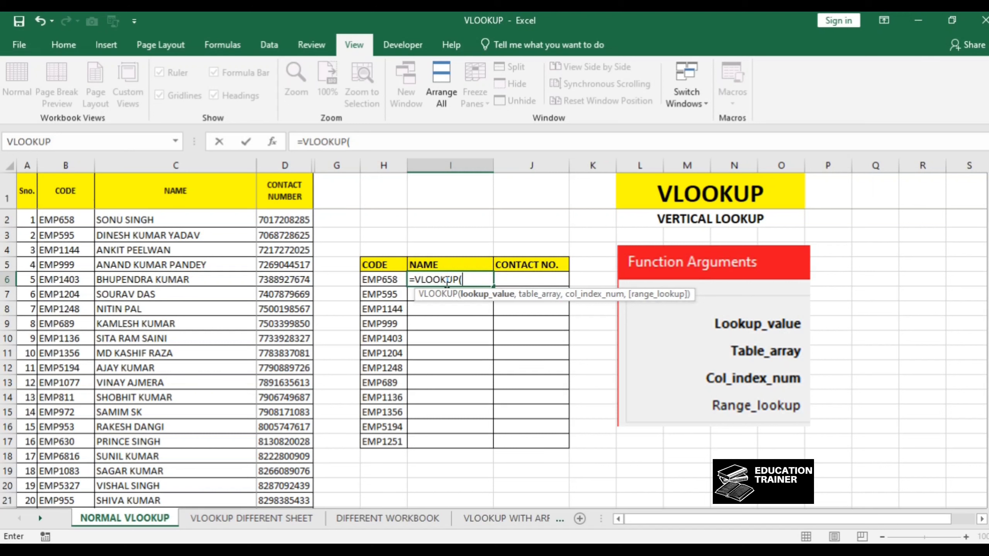
click(386, 279)
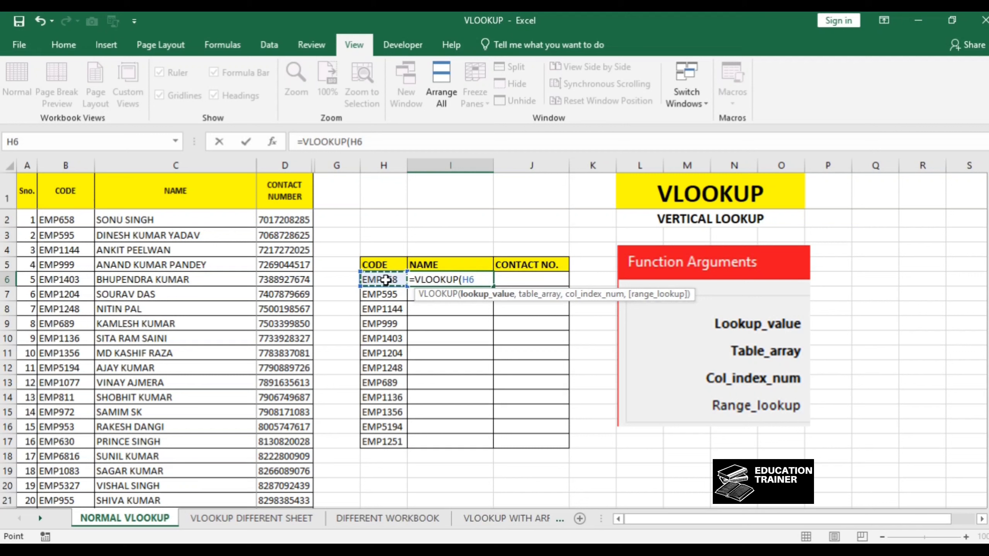
text(,)
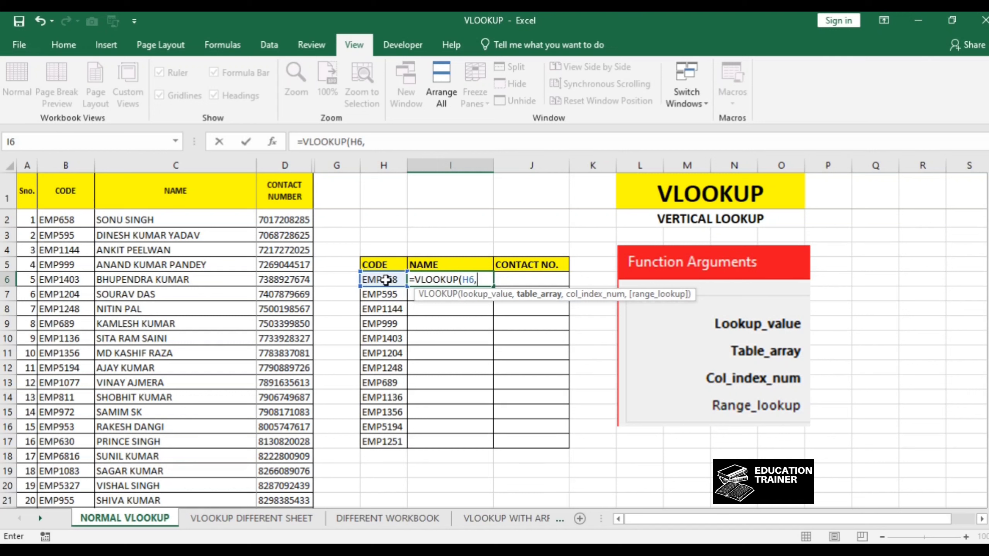
click(57, 219)
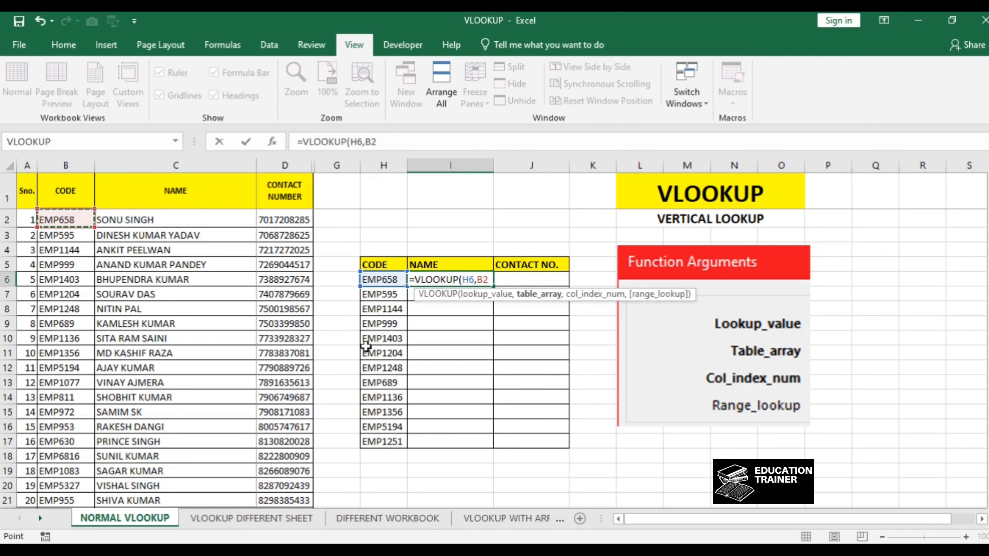
click(385, 338)
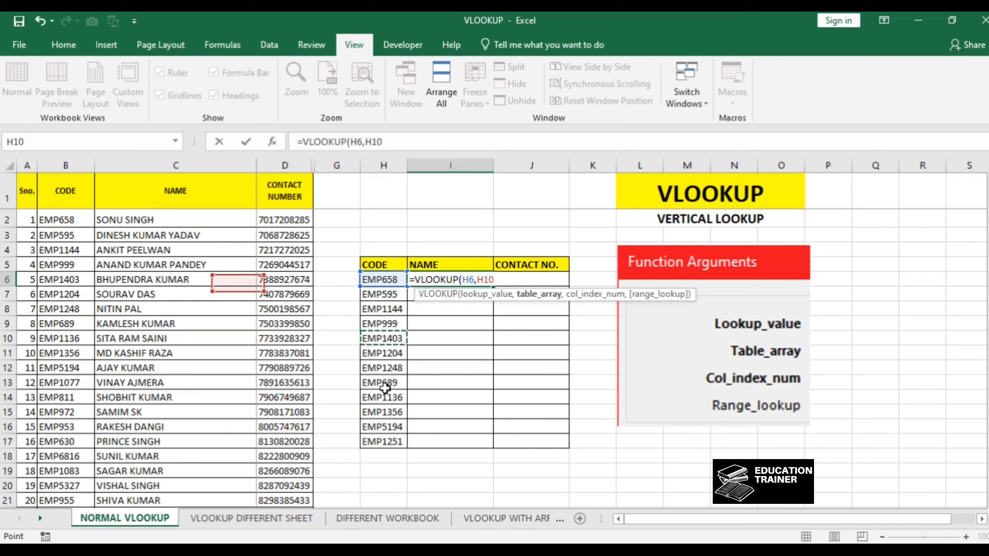
click(387, 308)
drag(386, 301, 386, 413)
Set the formula's table array to B2:C51, covering the full code and name columns of the source table
click(59, 221)
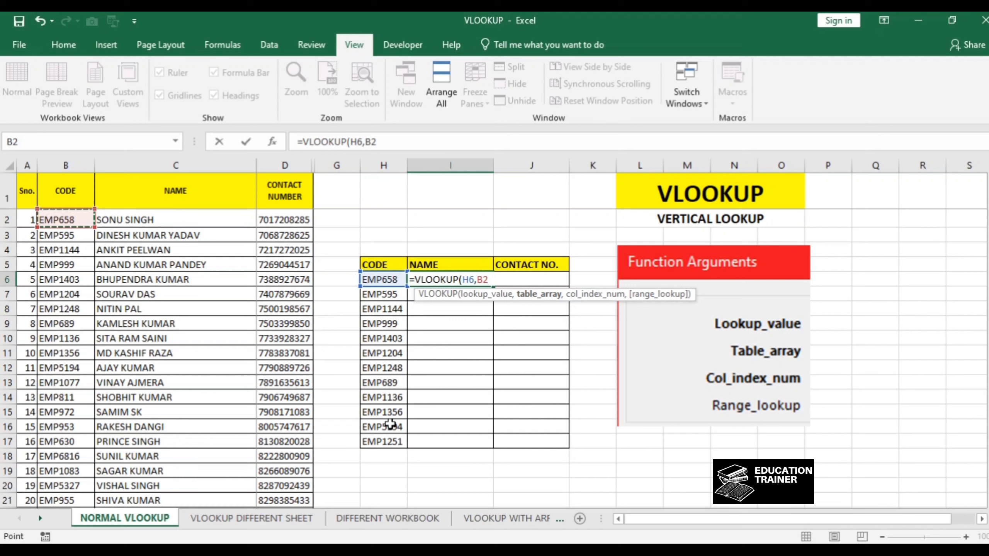
key(ctrl+shift+Down)
key(shift+Right)
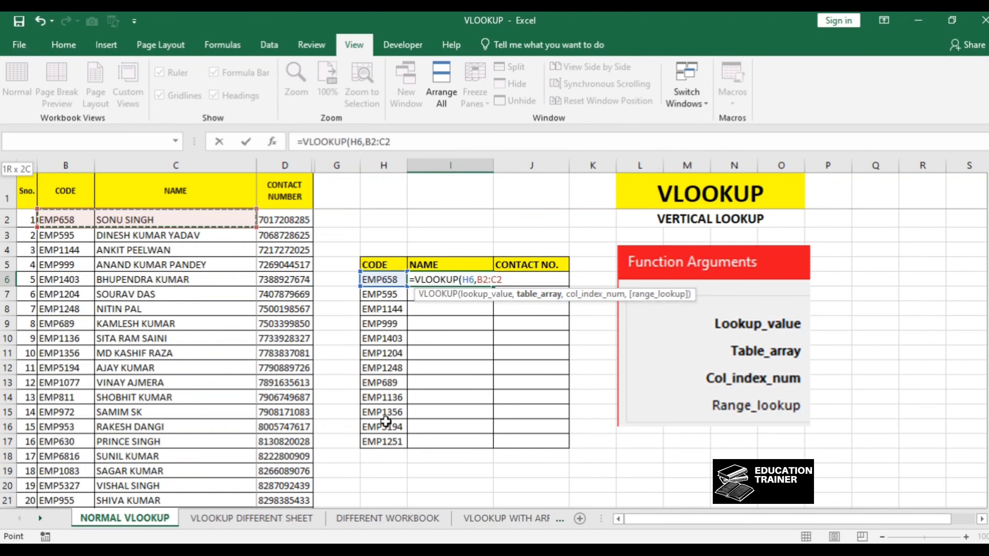
key(ctrl+shift+Down)
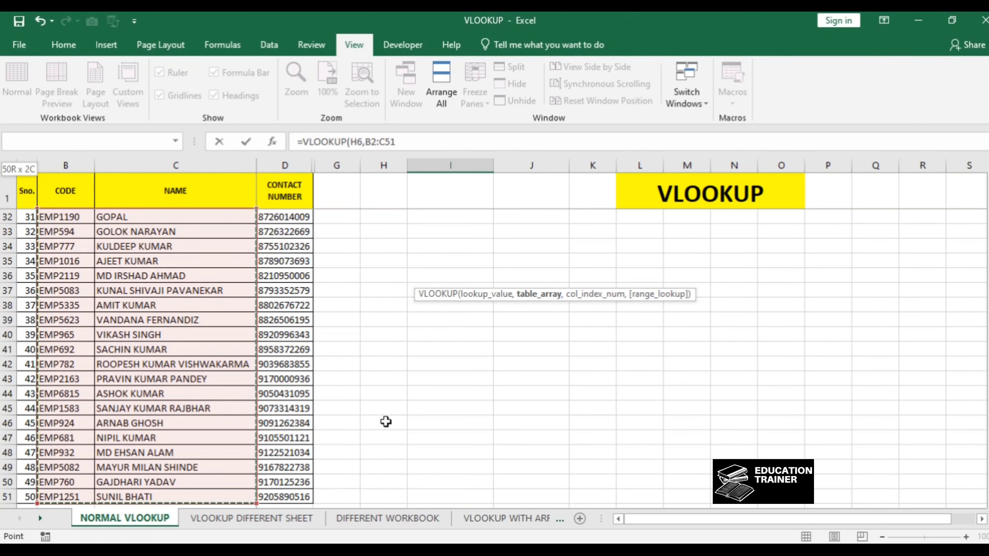
key(ctrl+shift+Right)
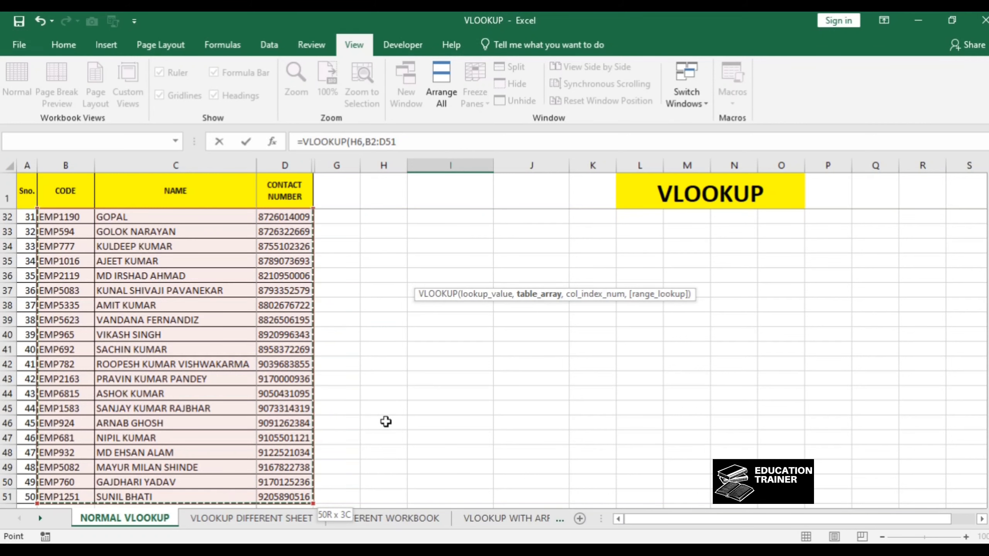
key(shift+Left)
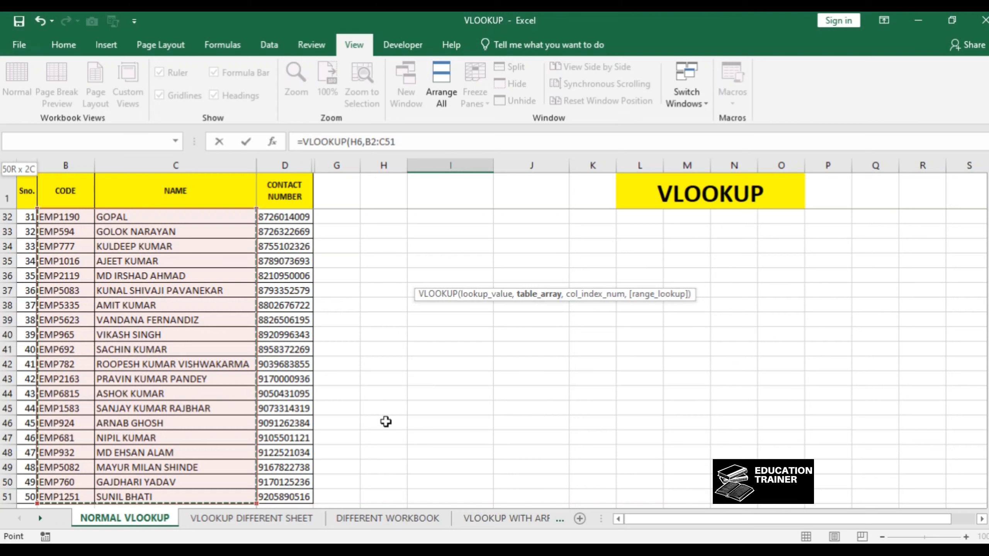
text(,)
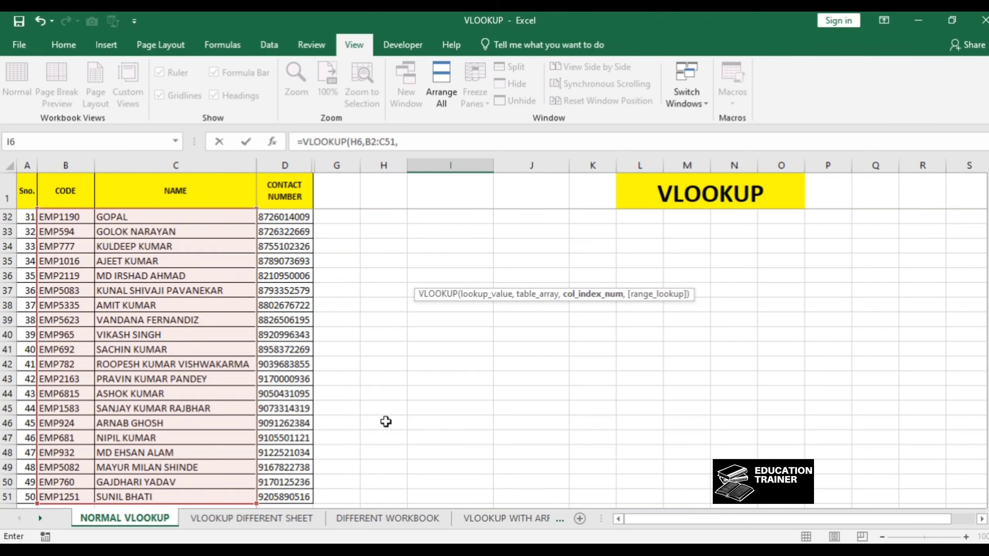
Complete the I6 formula with column index 2 and FALSE for an exact match, and enter it
scroll(407, 378, up, 10)
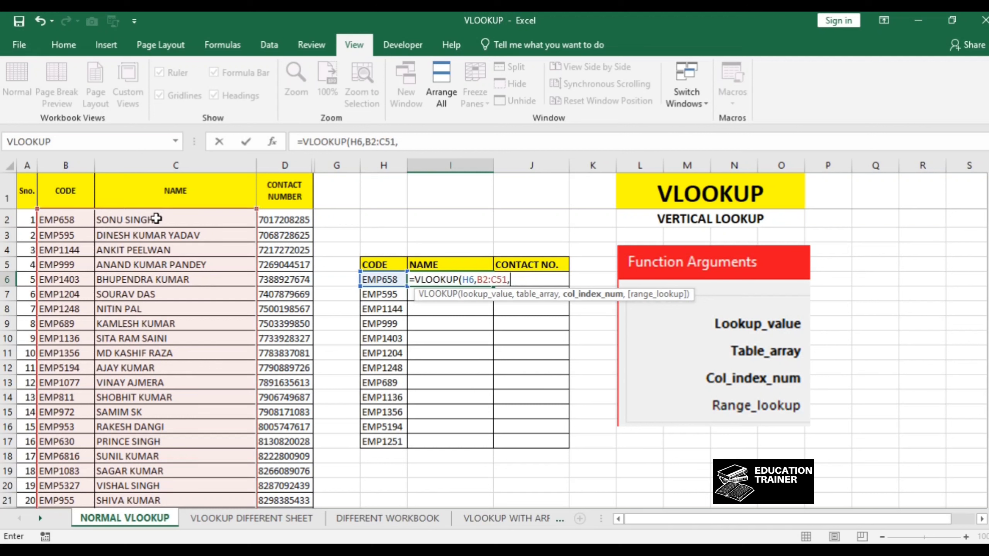
text(2,)
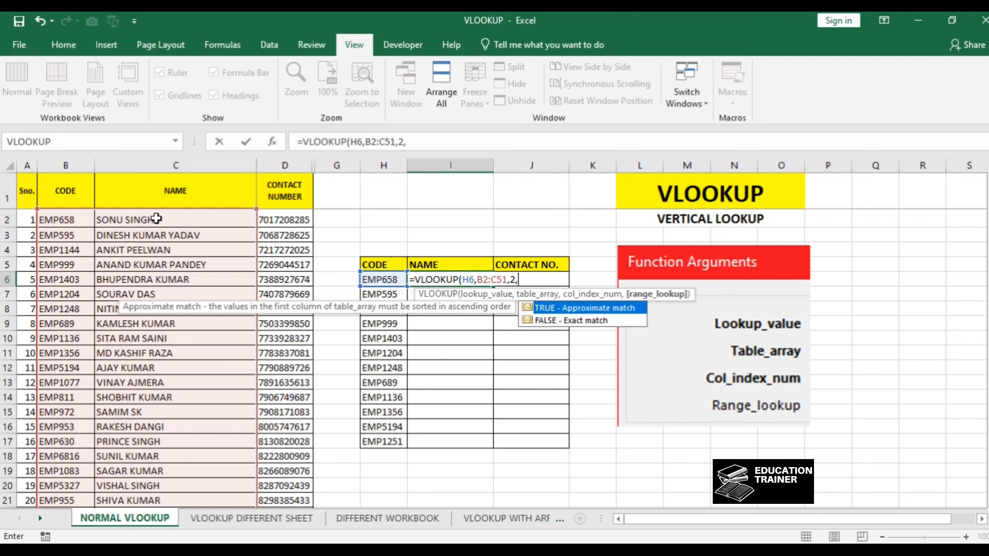
key(Down)
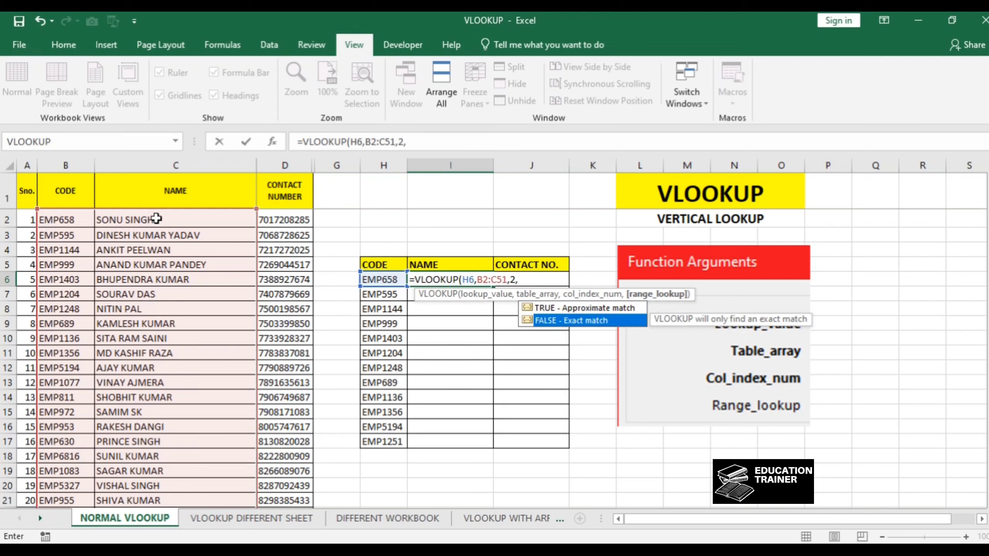
click(544, 319)
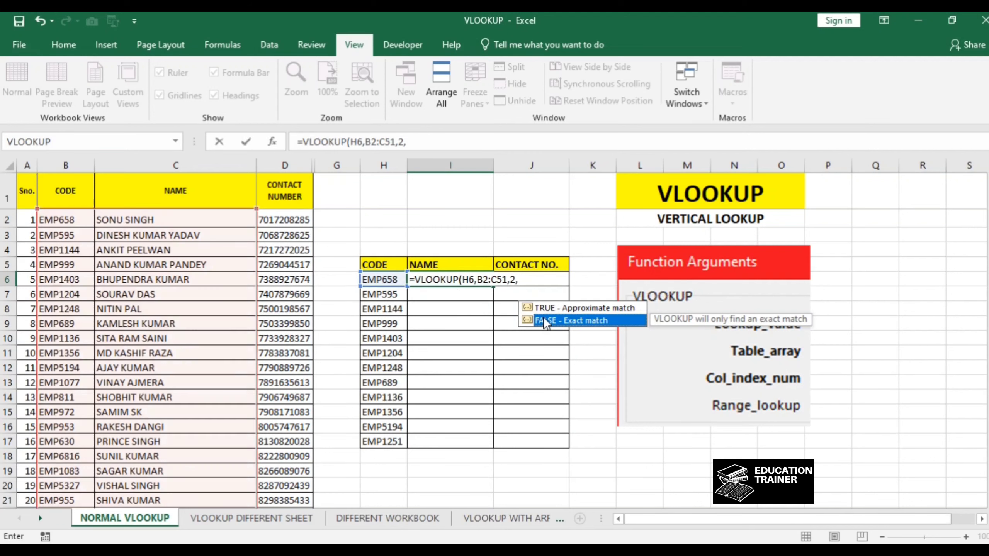
double_click(544, 320)
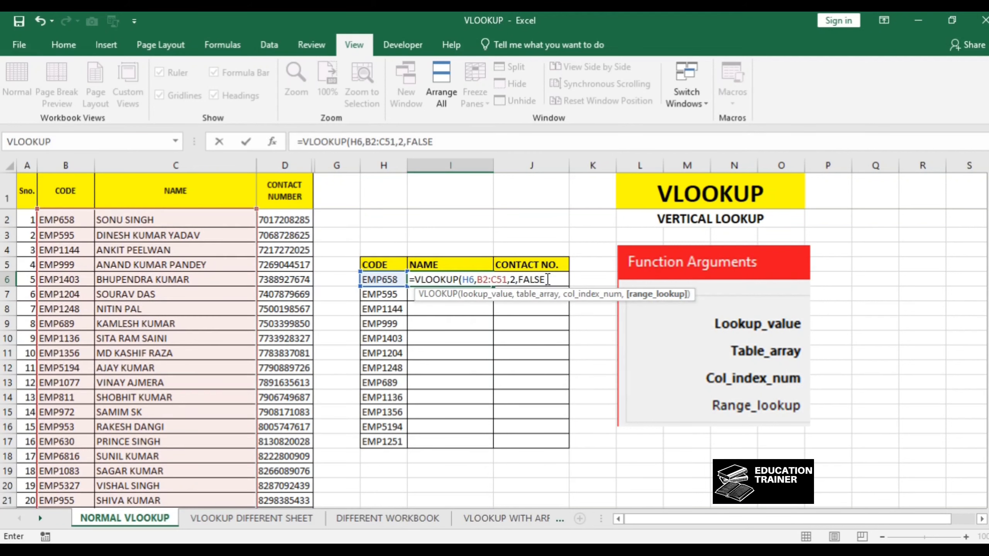
text())
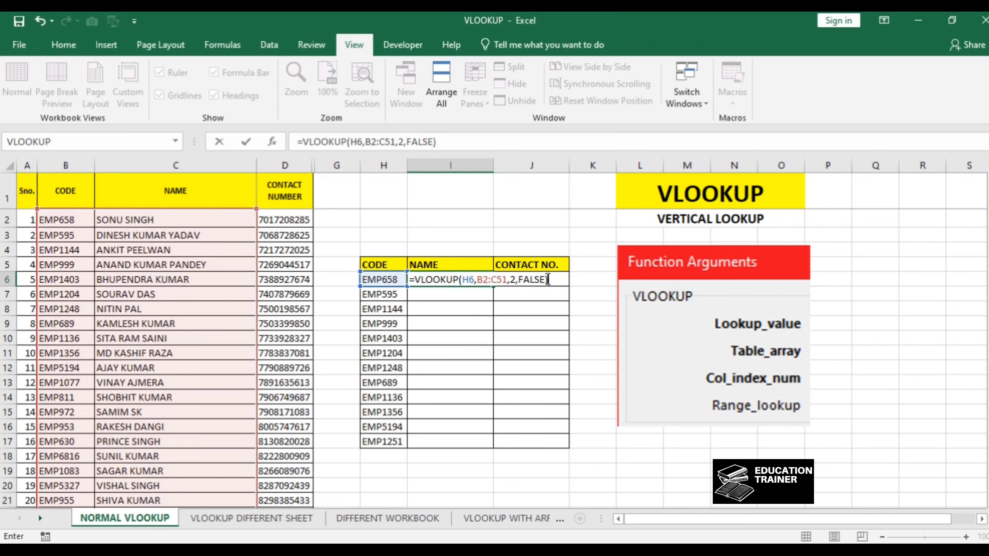
key(Return)
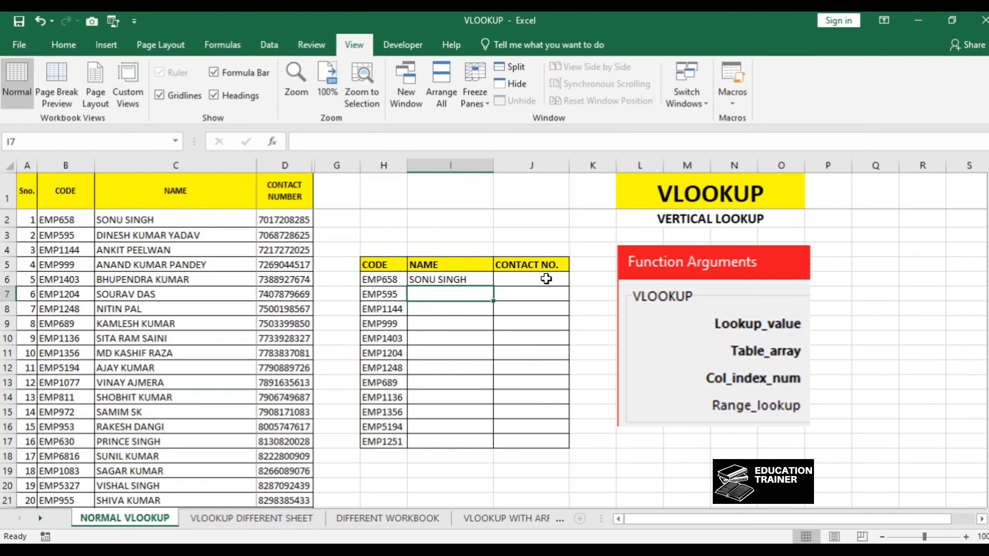
Compare the code in H6 and the name in I6 with source cells B2 and C2, and inspect row 7's code and empty name cell
click(397, 279)
click(70, 226)
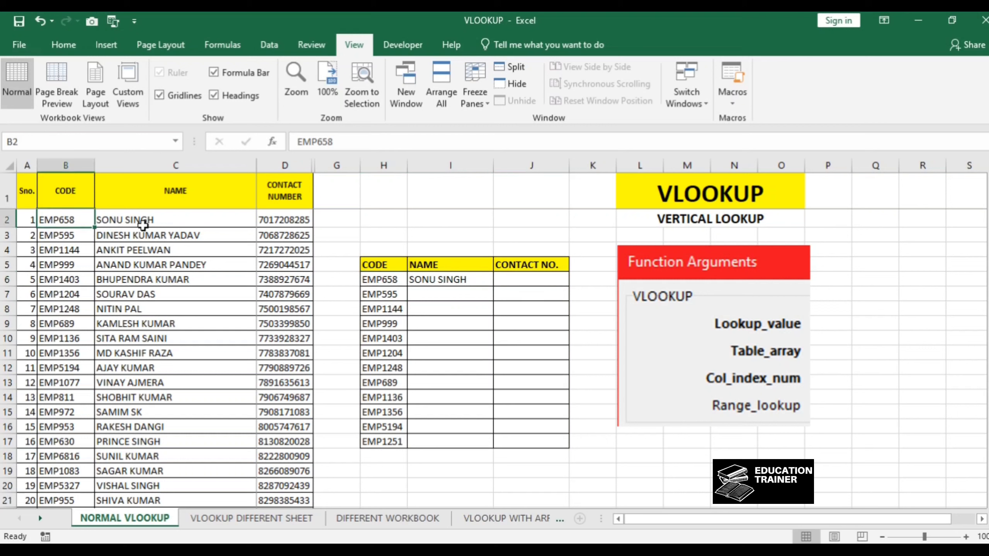
click(135, 220)
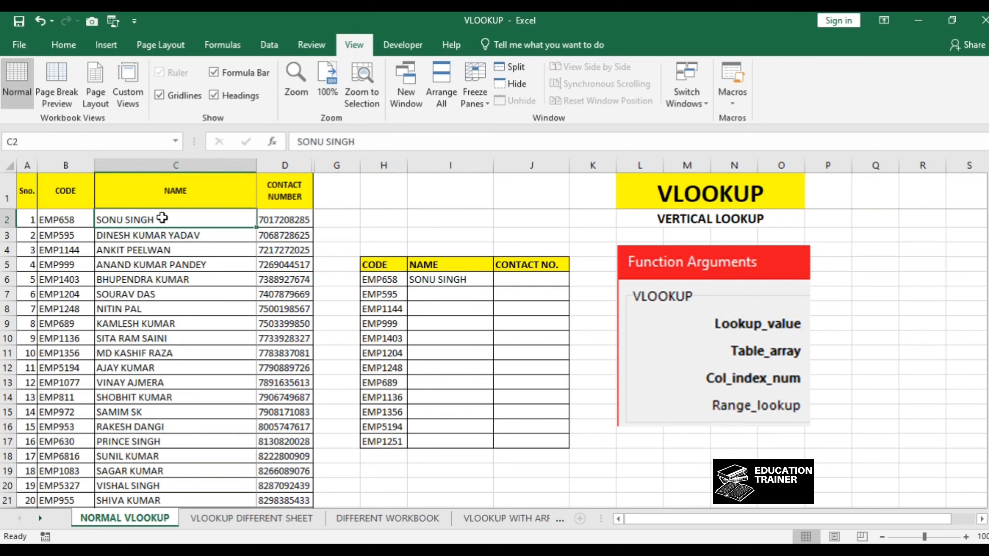
click(482, 279)
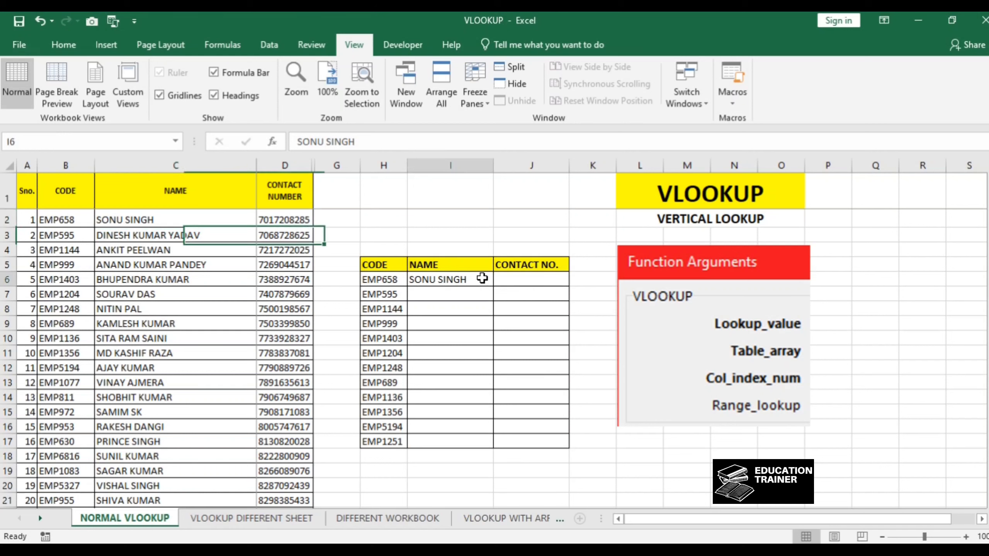
click(375, 292)
click(435, 297)
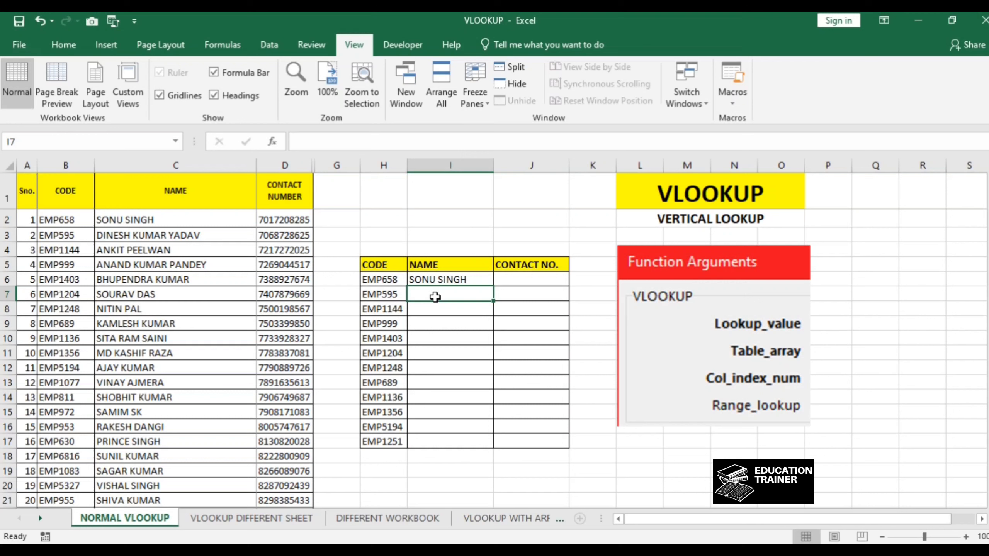
click(464, 281)
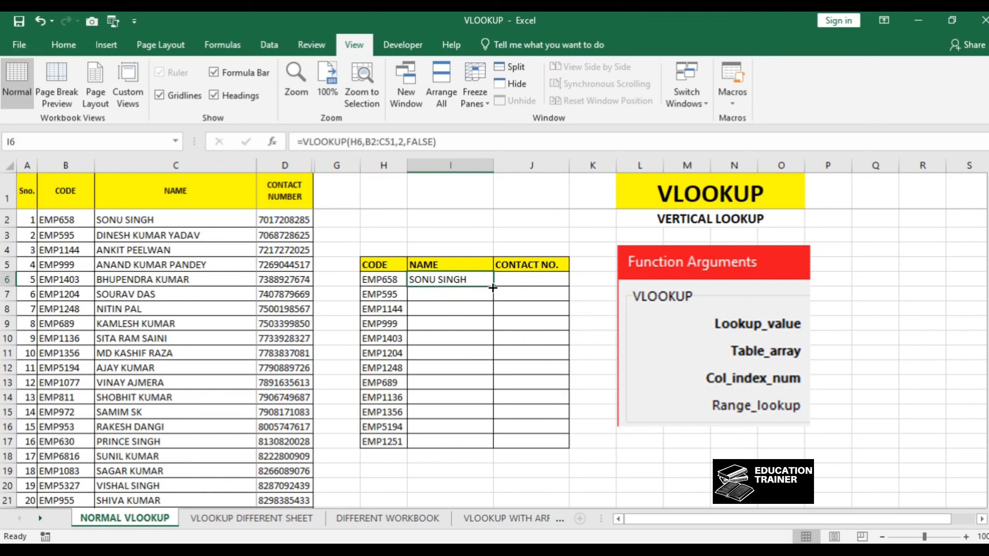
Fill the VLOOKUP formula from I6 down to I17 and check the references in I7 and I6
drag(493, 288, 497, 445)
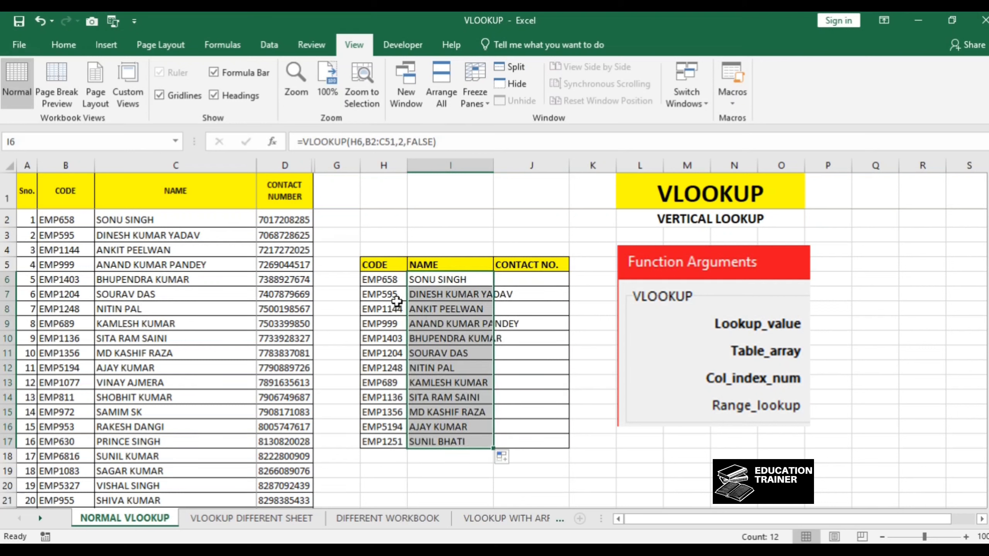
click(435, 299)
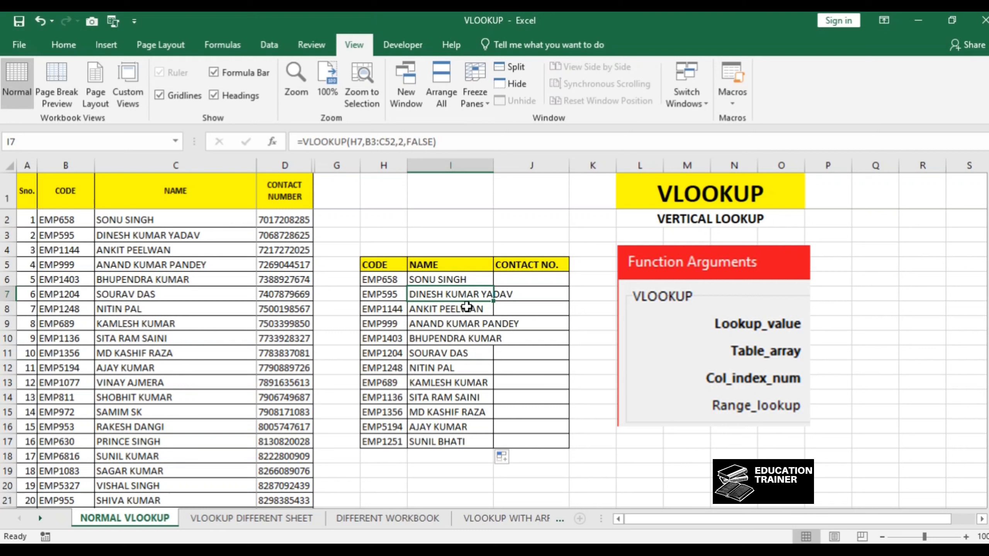
click(478, 278)
double_click(478, 279)
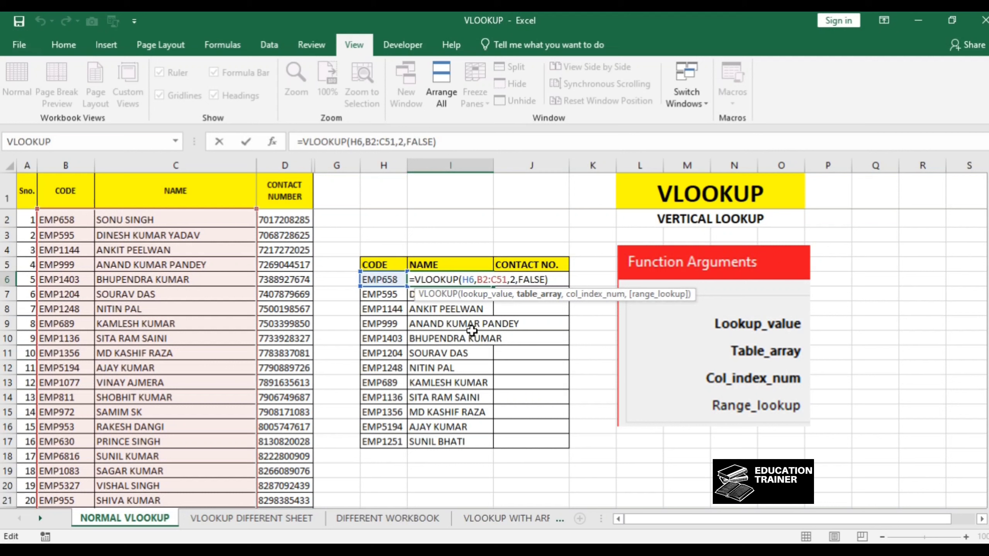
key(Return)
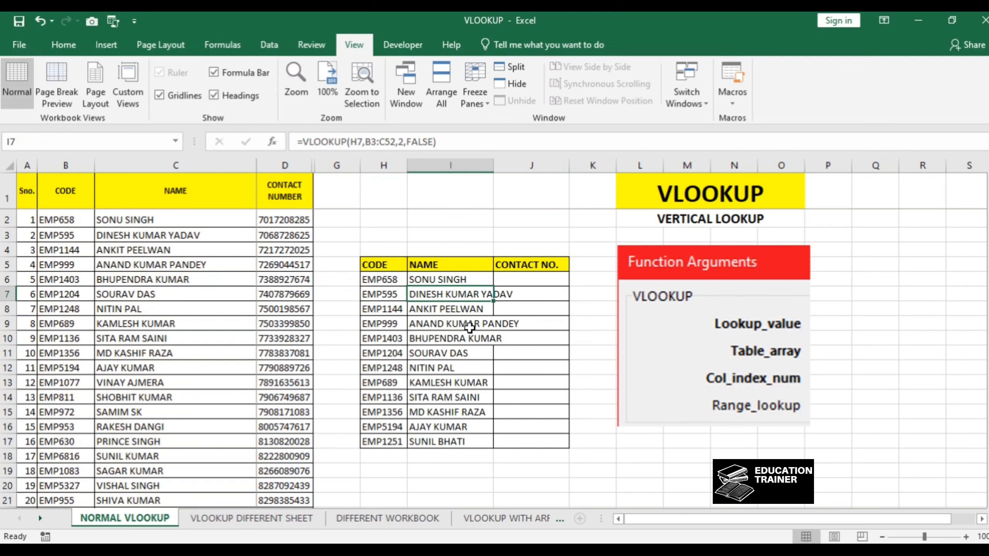
Compare the table array ranges used by the filled formulas in I6, I7 and I8 against the source table
double_click(452, 295)
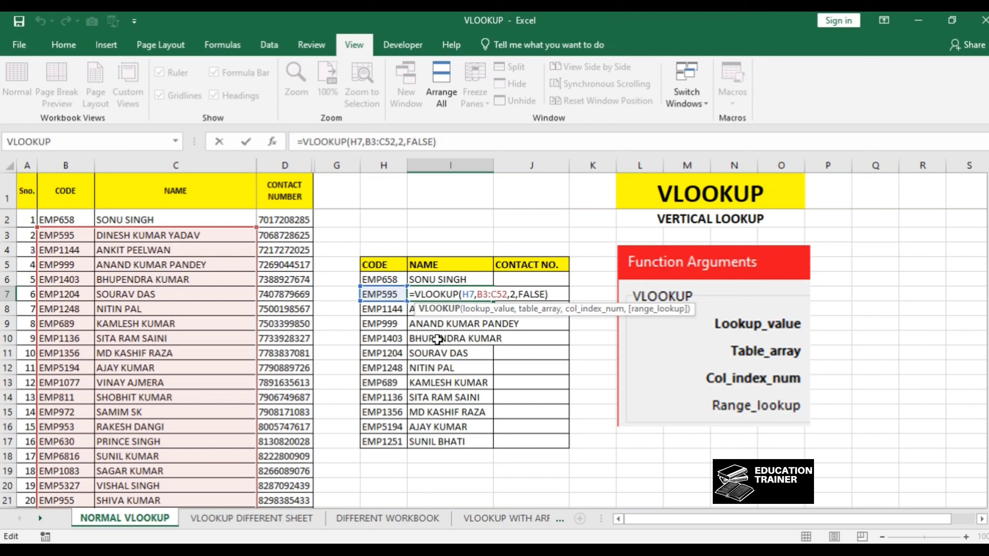
key(Return)
double_click(442, 312)
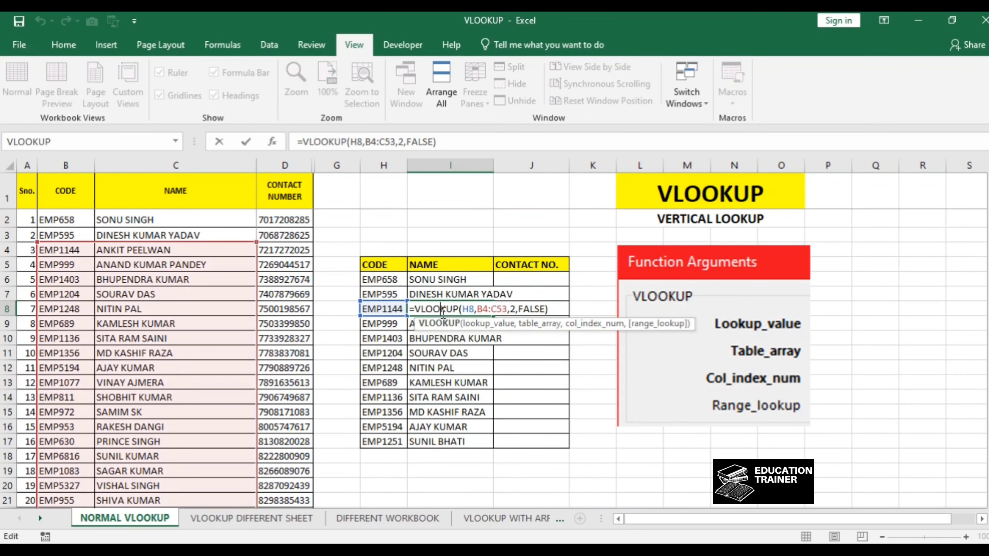
key(Return)
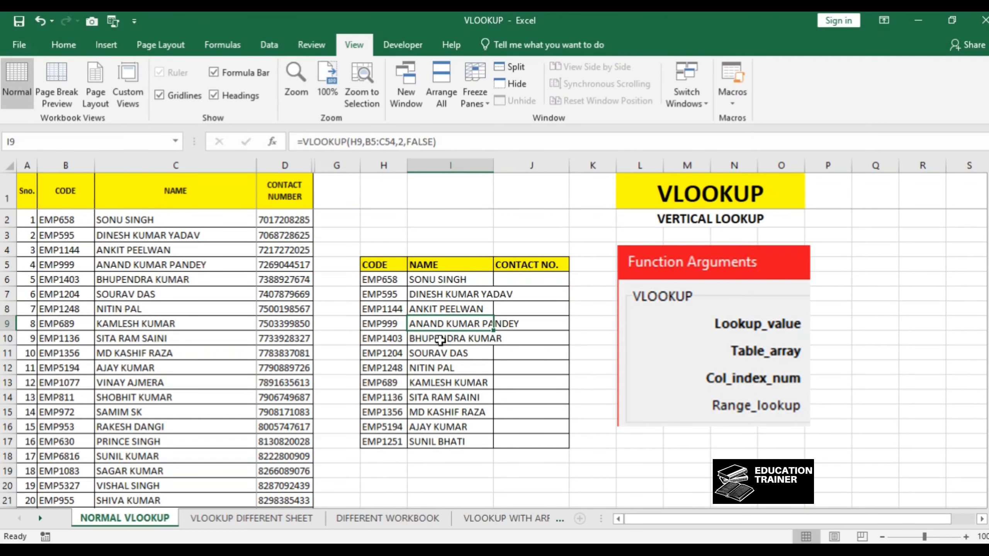
double_click(453, 280)
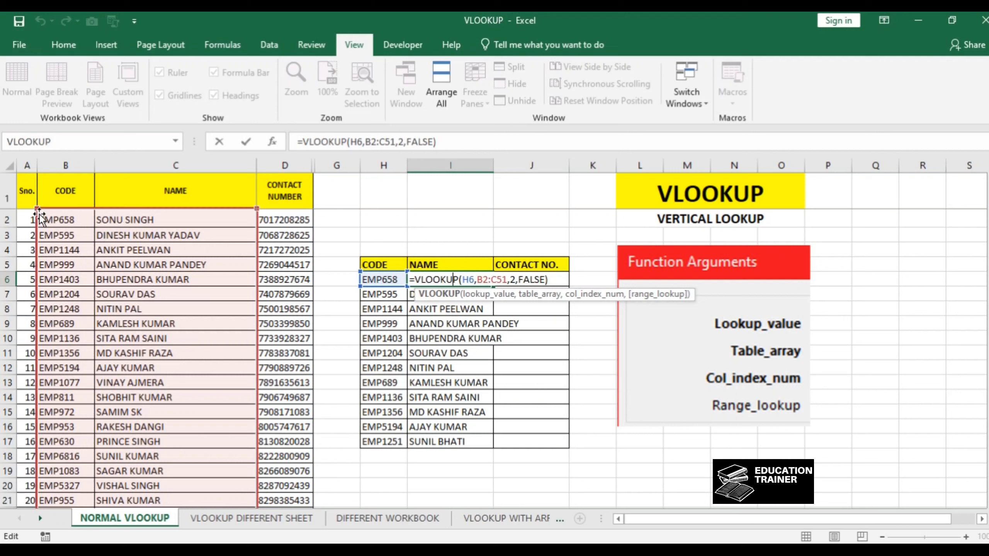
key(Return)
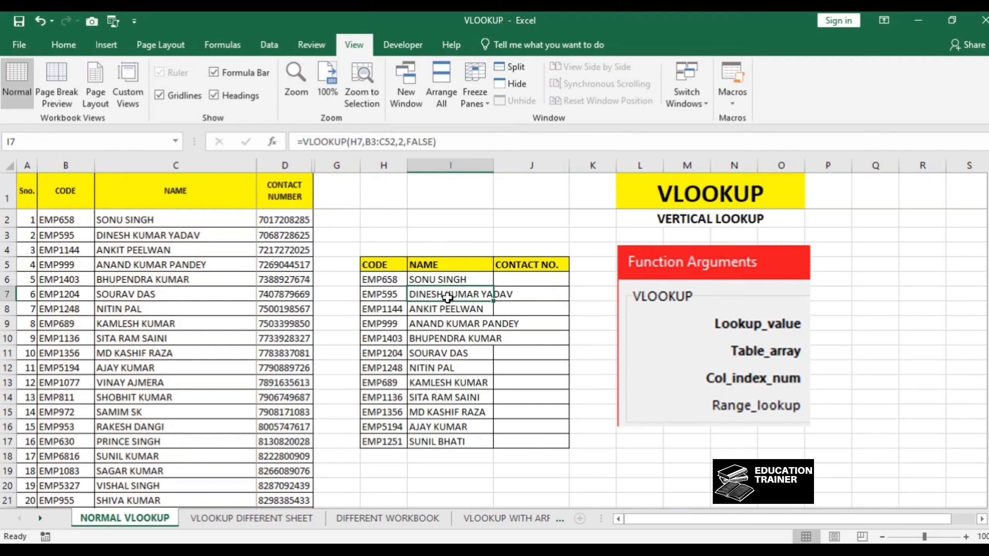
double_click(425, 294)
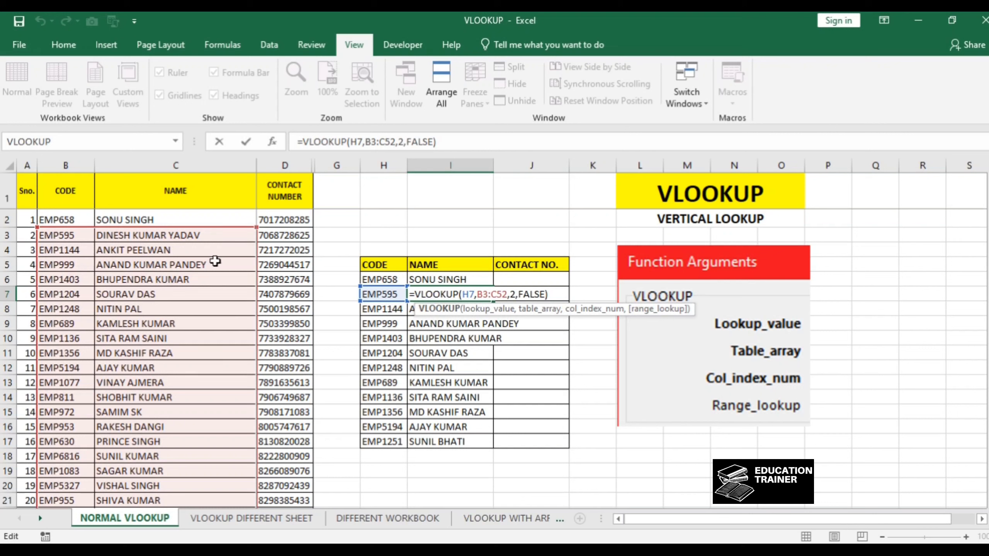
key(Return)
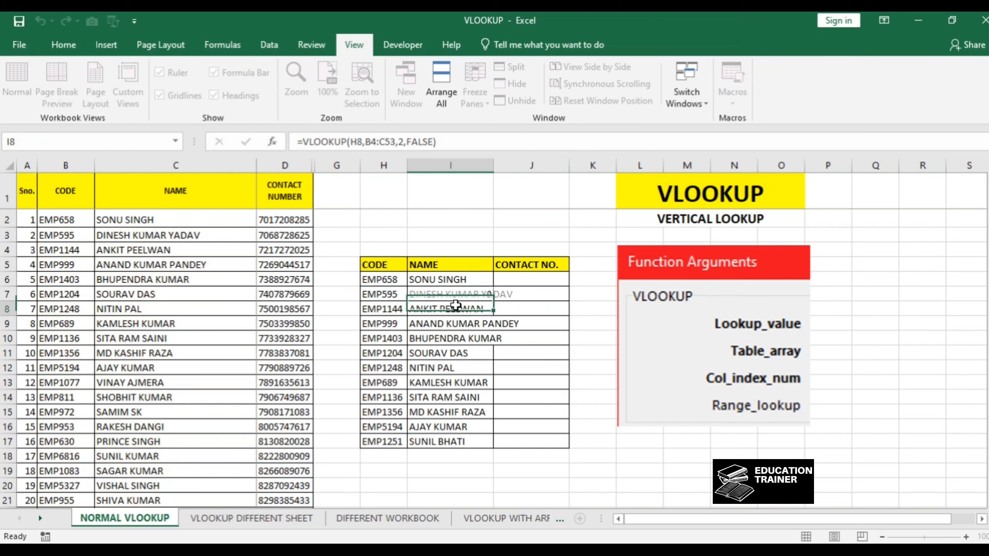
double_click(447, 309)
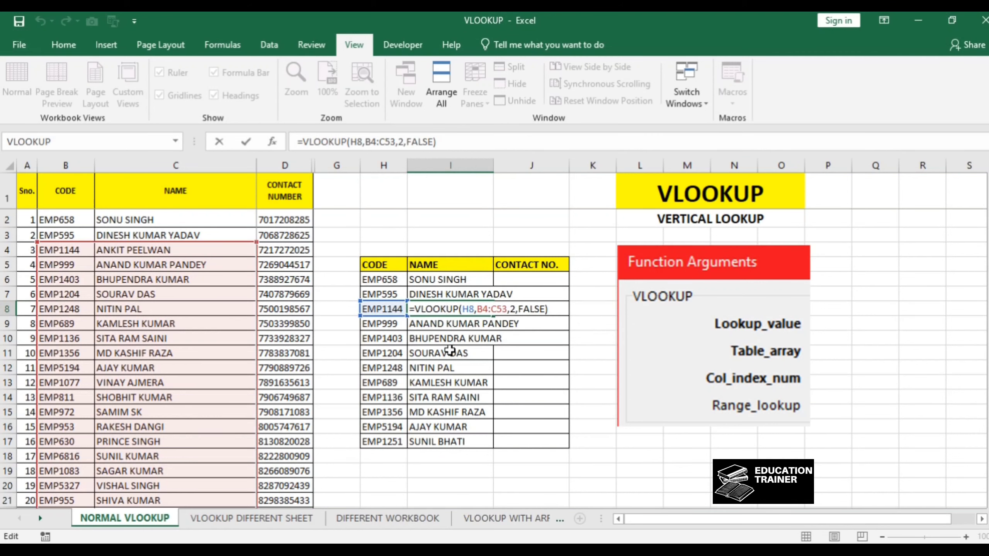
key(Return)
Highlight the source table's code and name data from B2 downward and review the table array in the I6 formula
click(435, 282)
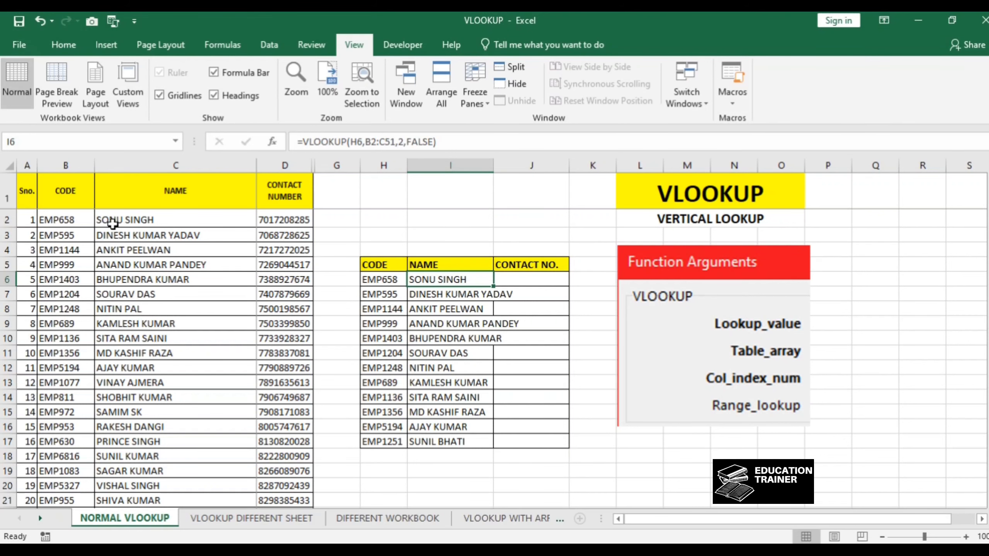
drag(50, 221, 216, 442)
scroll(432, 429, up, 6)
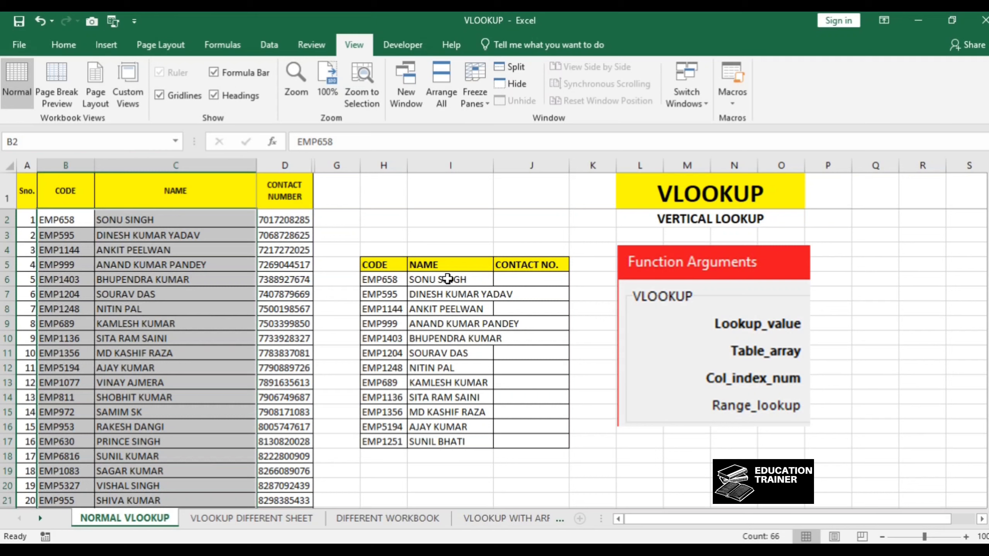
click(448, 279)
double_click(448, 279)
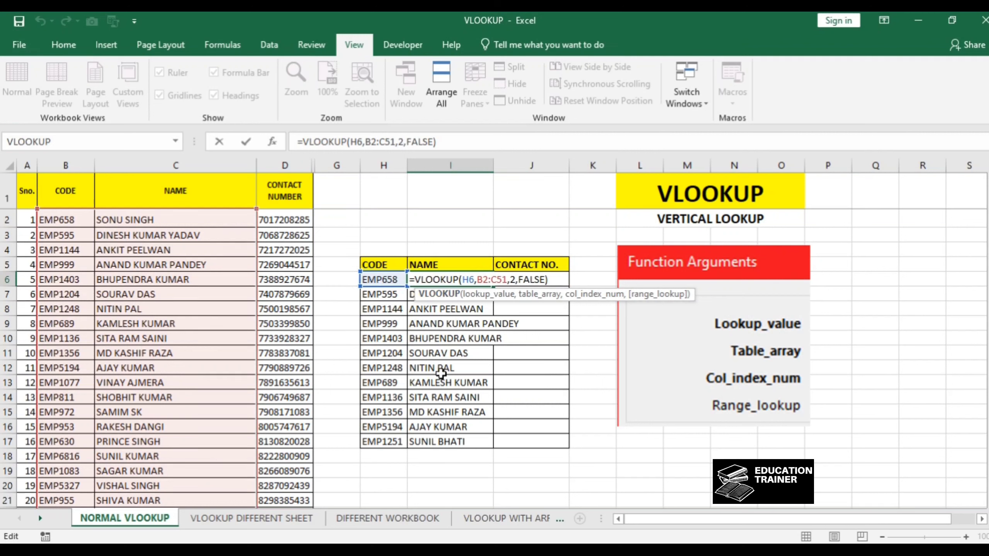
key(Return)
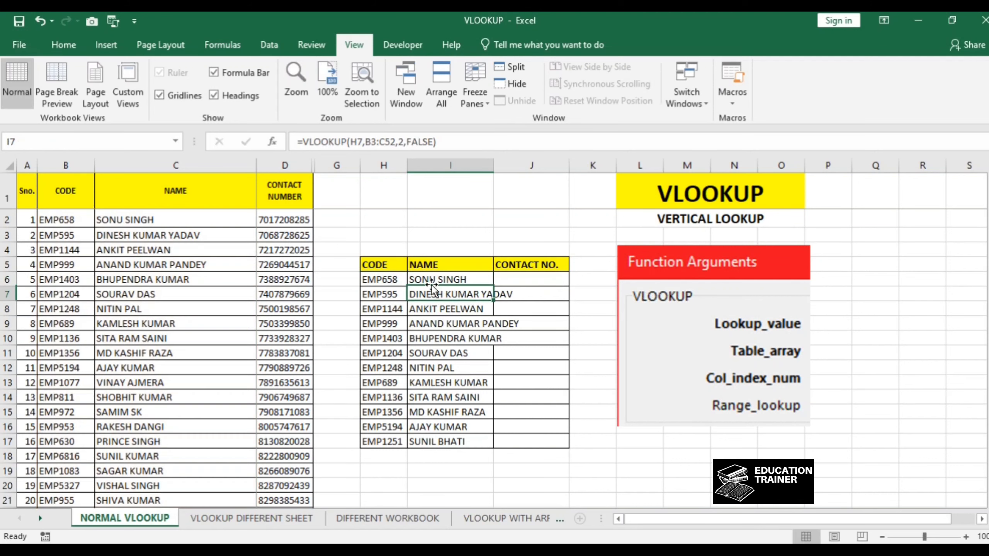
Recheck the table array references in the I7 and I8 formulas
double_click(430, 296)
key(Escape)
key(Up)
key(Up)
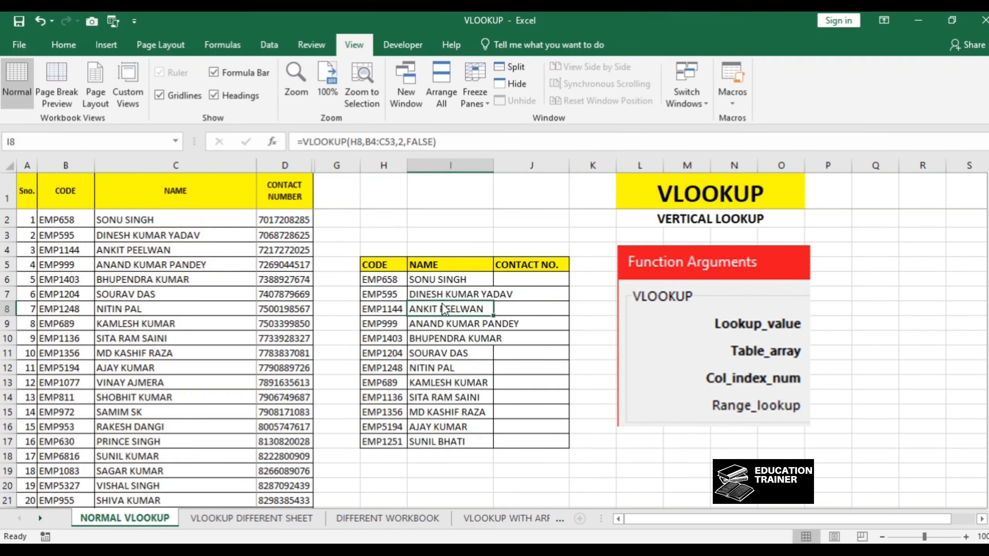
double_click(442, 308)
key(Return)
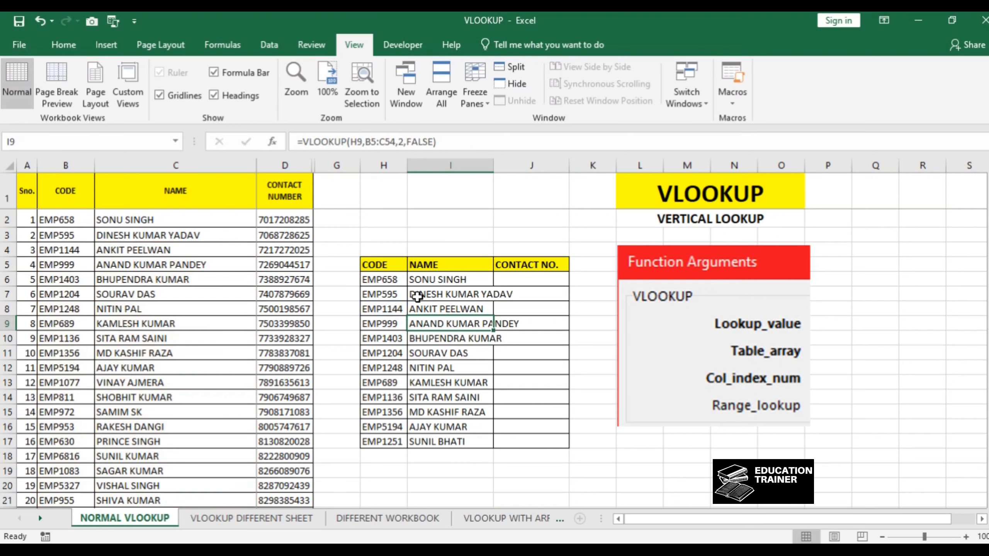
Make the I6 formula's table array absolute as $B$2:$C$51 and fill the formula down to I17
double_click(459, 278)
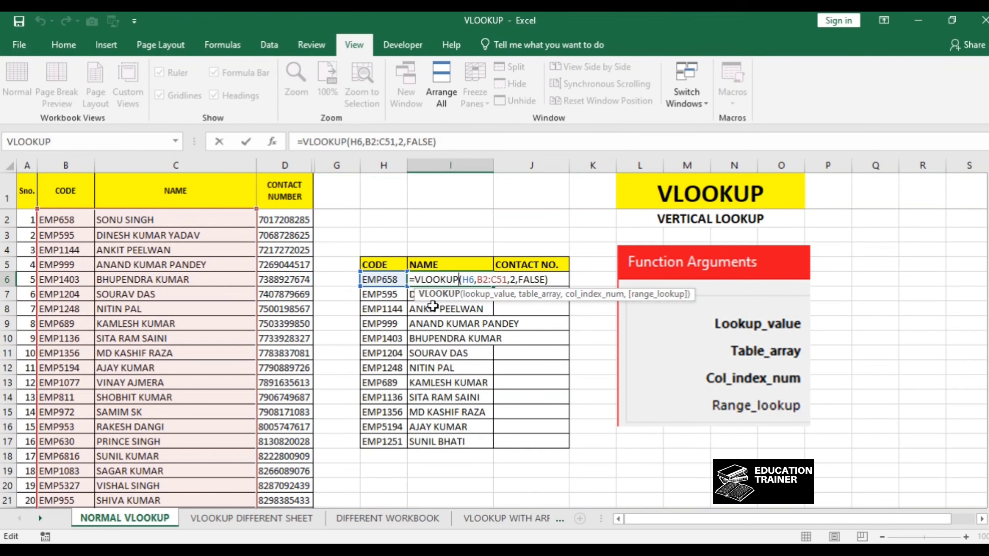
drag(478, 279, 508, 280)
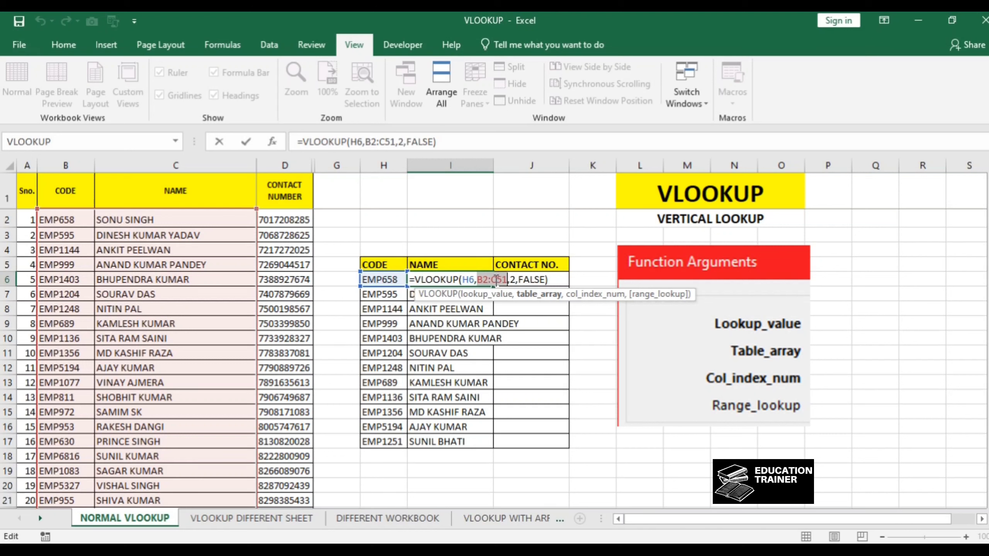
click(483, 279)
text($)
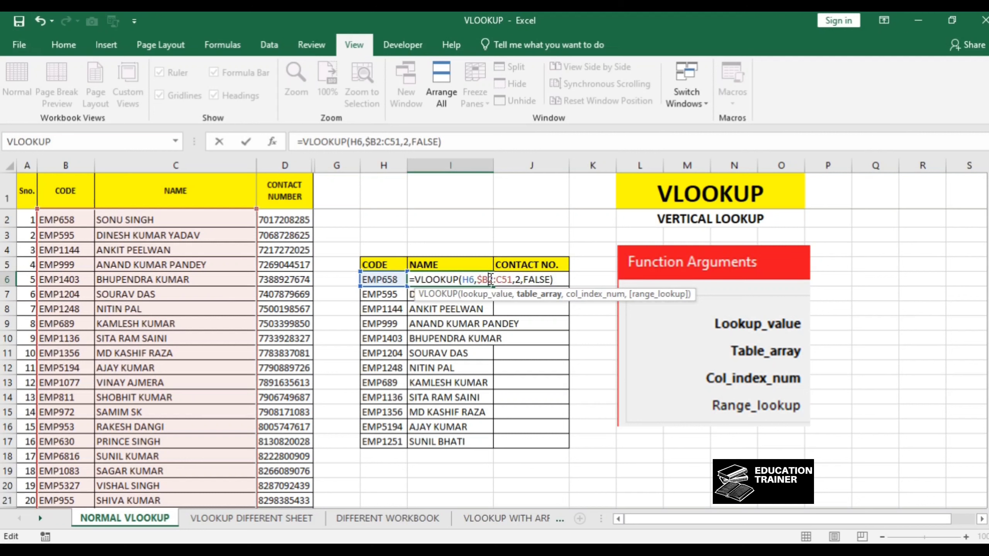
click(490, 279)
text($)
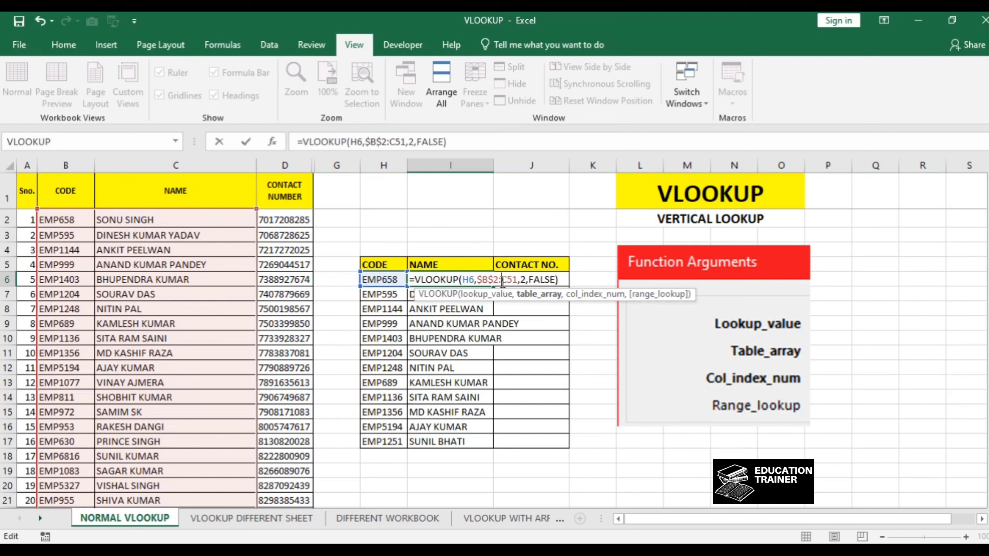
click(502, 280)
text($)
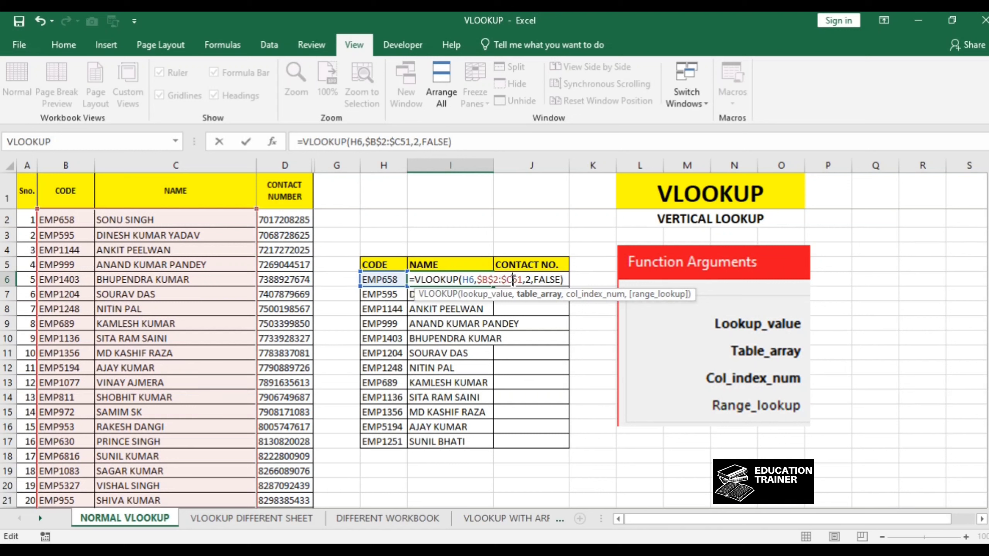
text($)
key(Return)
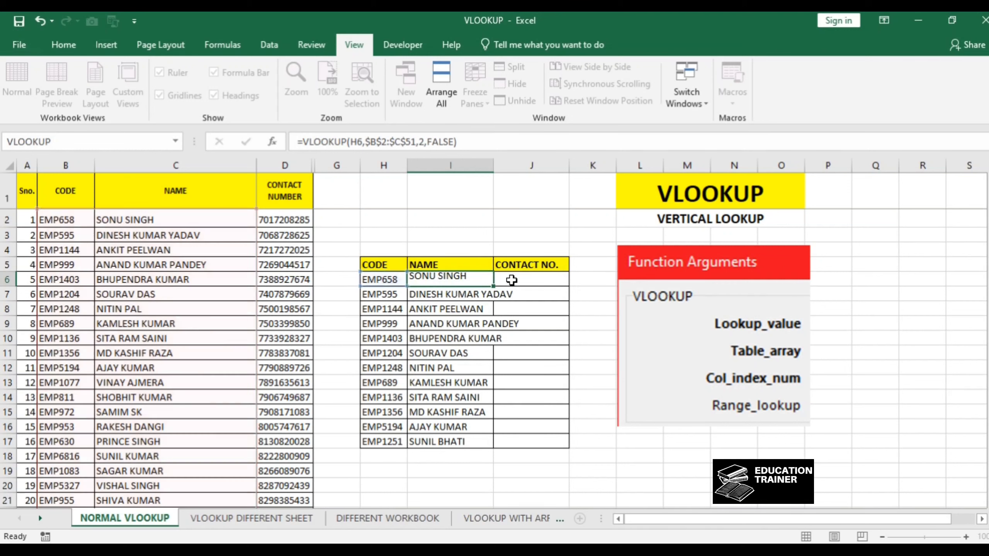
click(475, 280)
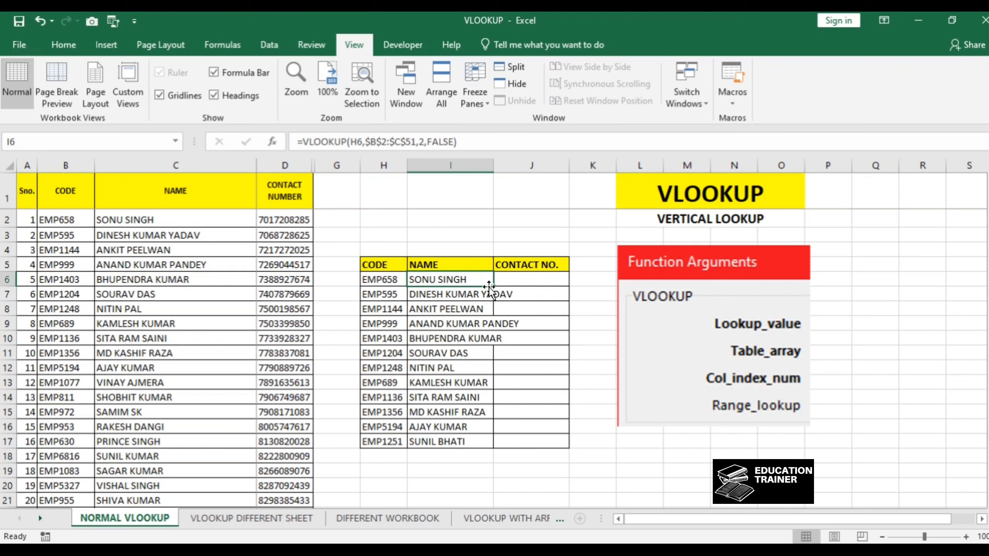
drag(493, 287, 485, 455)
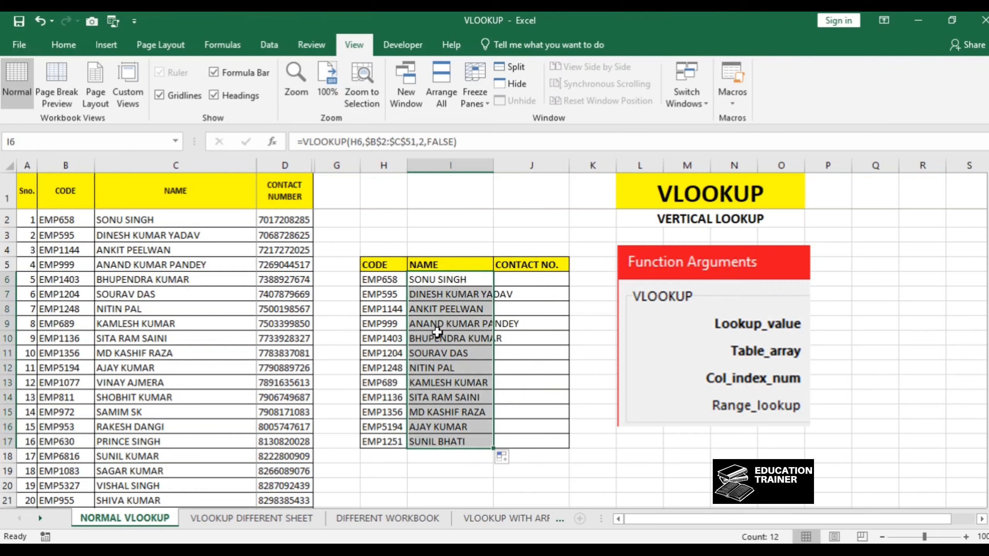
Examine the lookup value and table array references in the refilled formulas of I7, I9, I10, I11 and I12
double_click(452, 294)
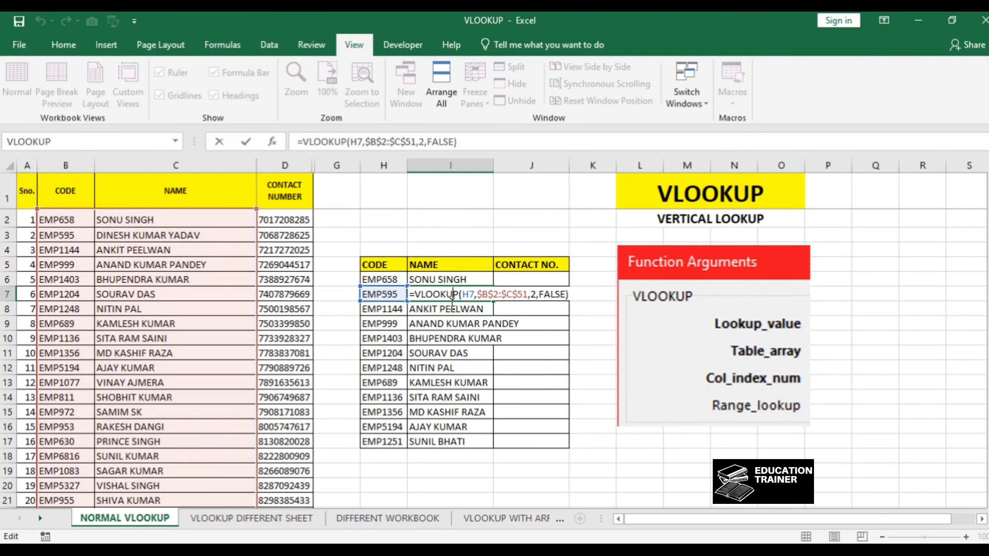
key(Escape)
double_click(447, 324)
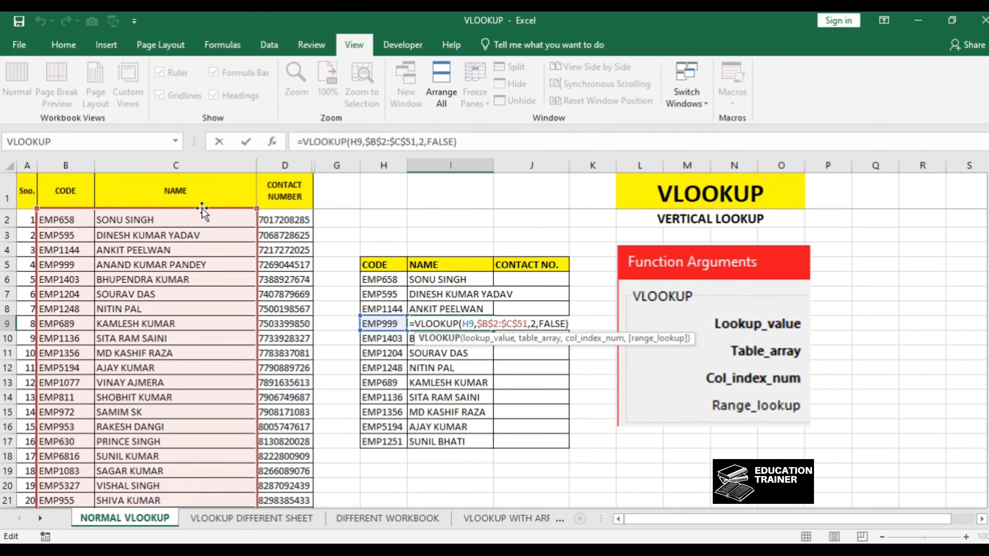
key(Escape)
double_click(427, 338)
key(Escape)
double_click(448, 353)
key(Escape)
click(435, 368)
double_click(435, 368)
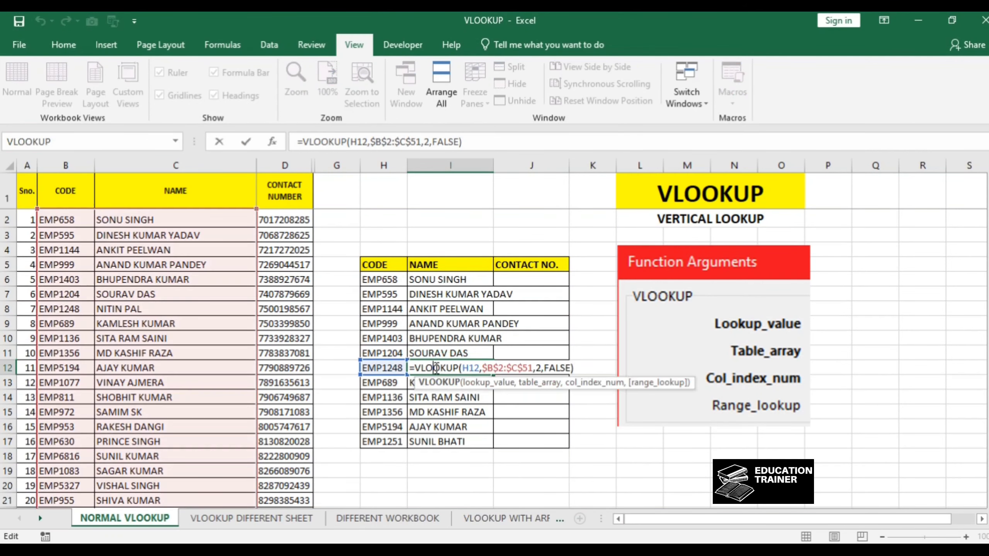